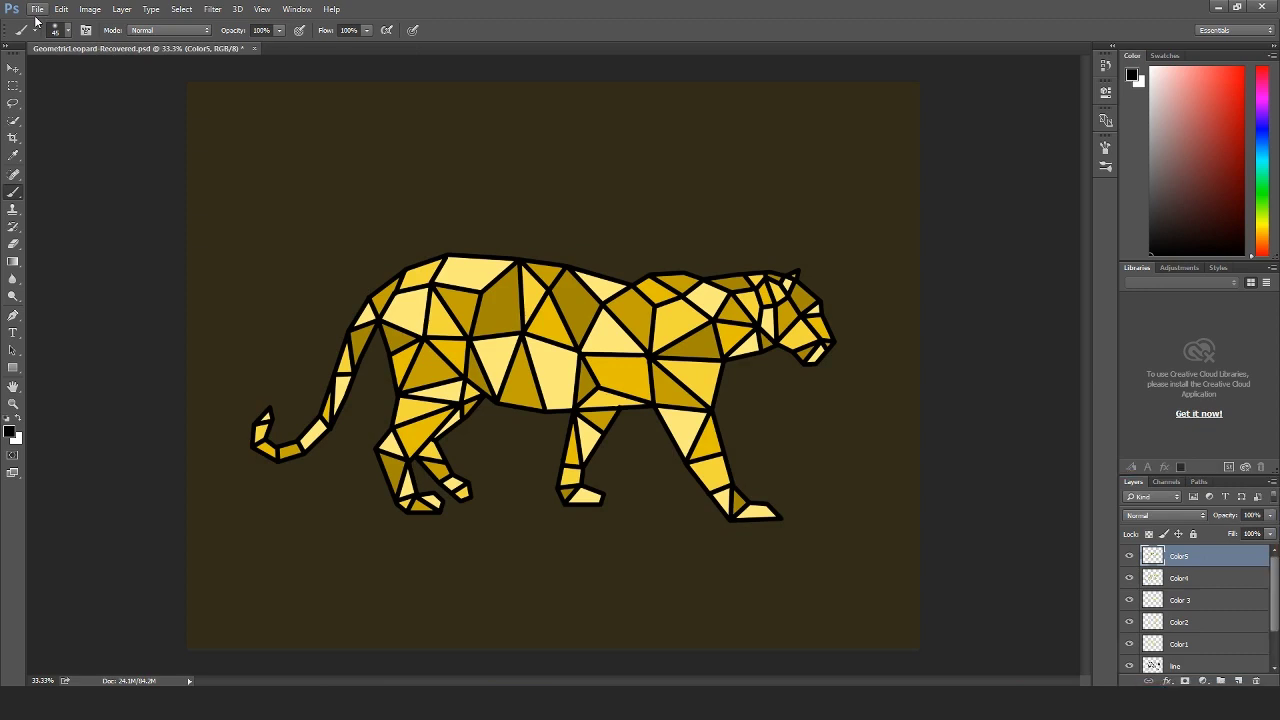
- Create a new U.S. Paper document in Letter size, 8.5 by 11 inches at 300 pixels/inch, with a white background
left_click(36, 9)
left_click(45, 23)
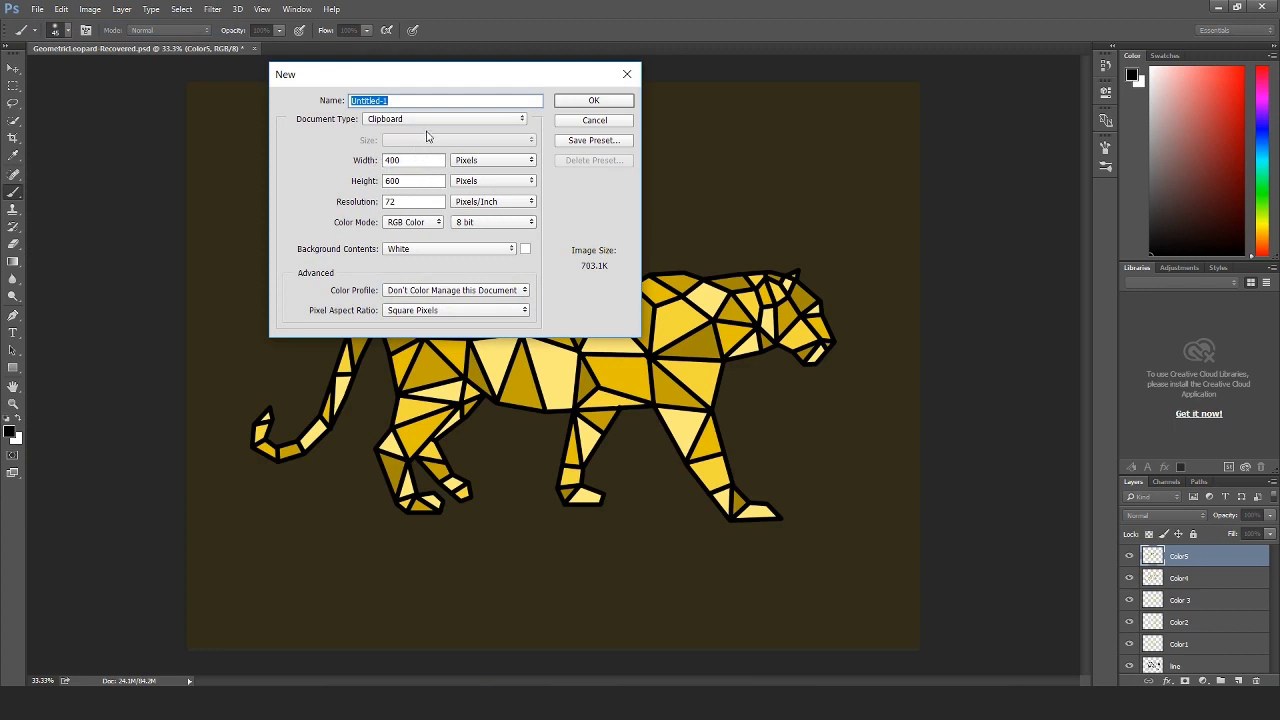
left_click(426, 122)
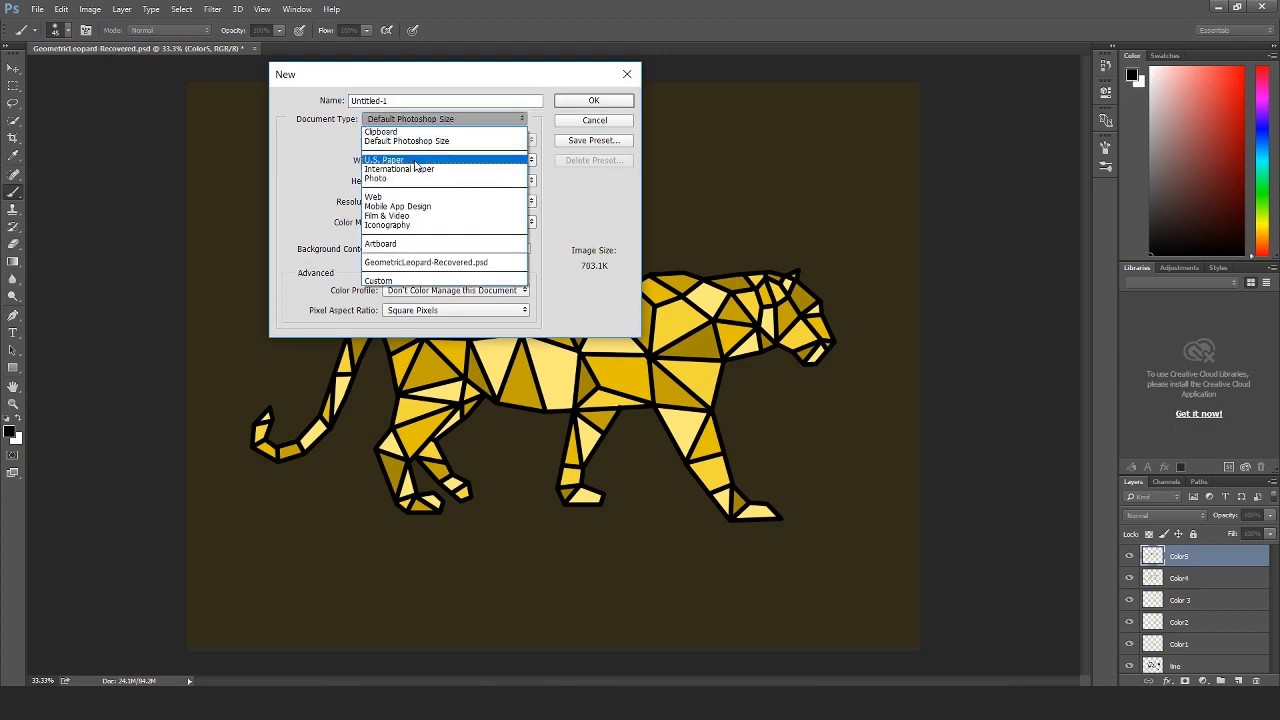
left_click(418, 160)
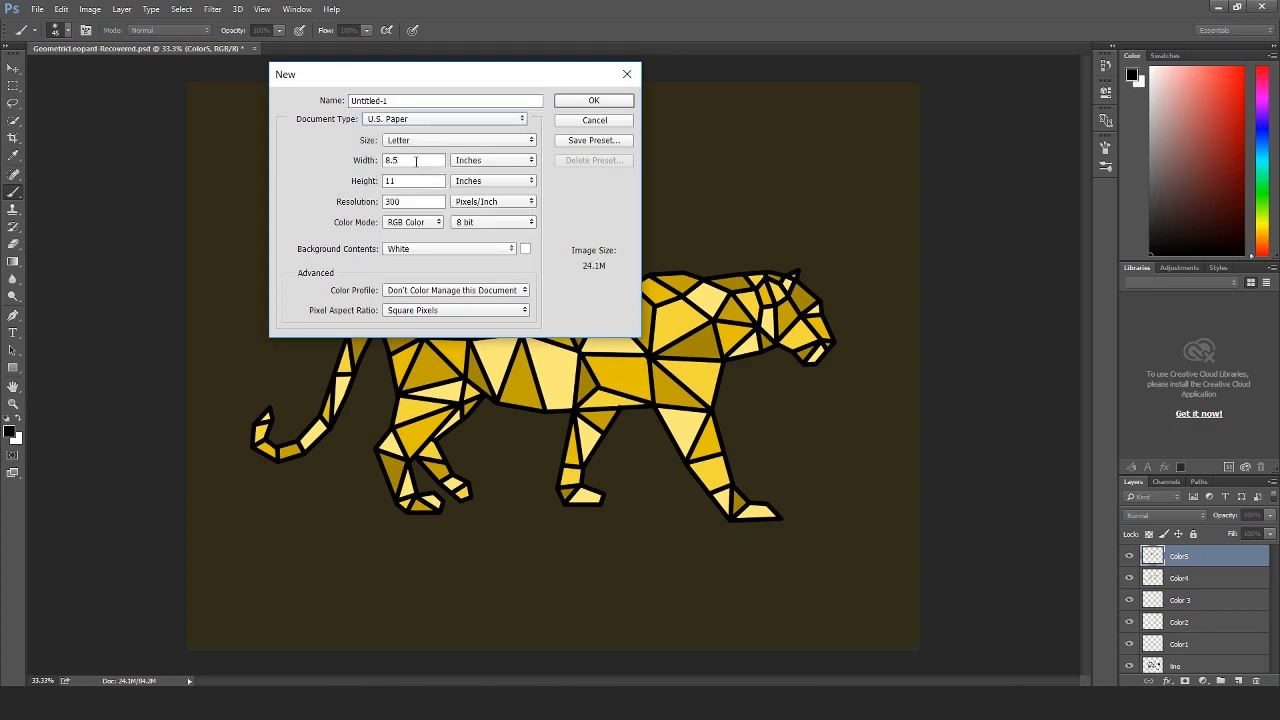
left_click(593, 101)
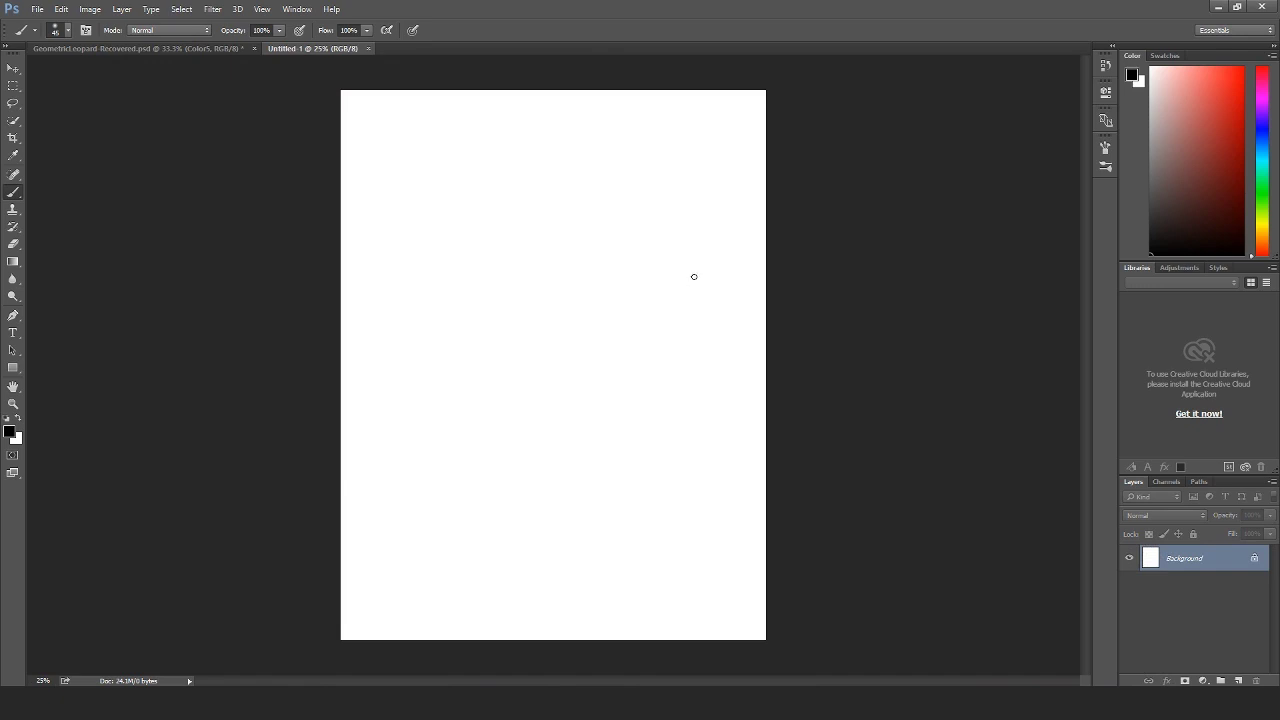
- Paste the chameleon photo and scale it proportionally from its centre to 554% with Free Transform so it fills the page height
key("ctrl+v")
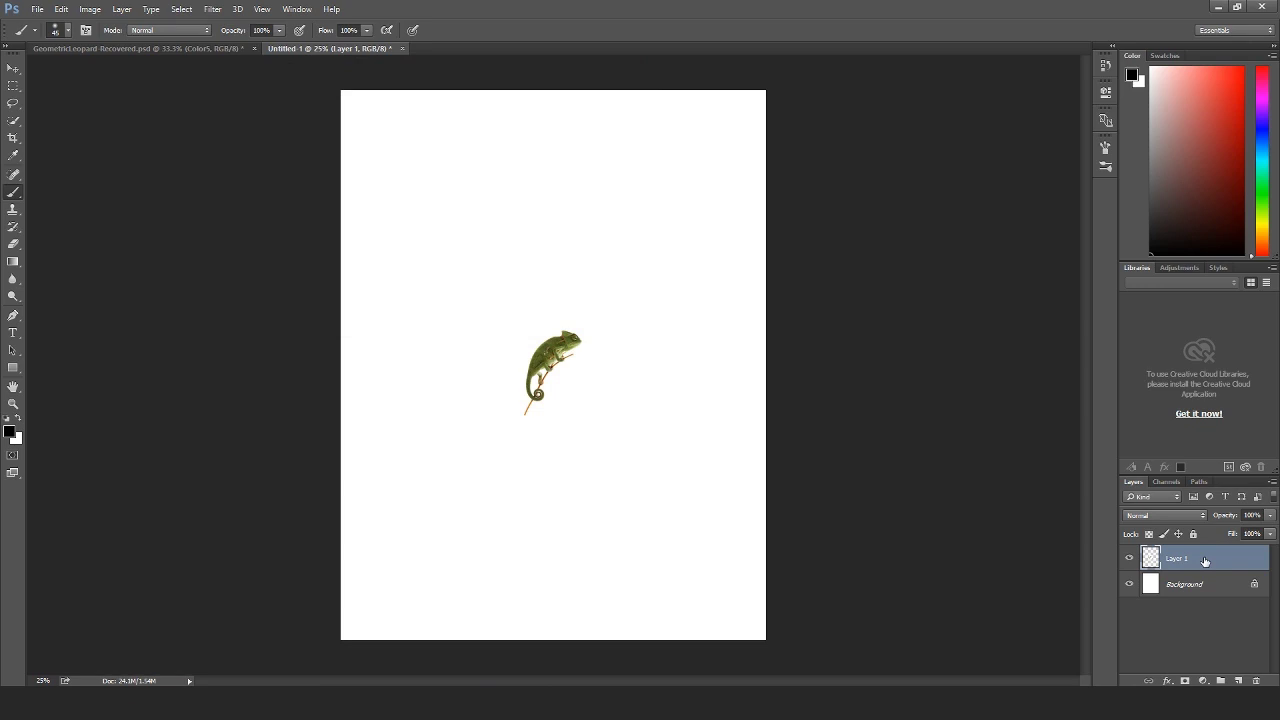
key("ctrl+t")
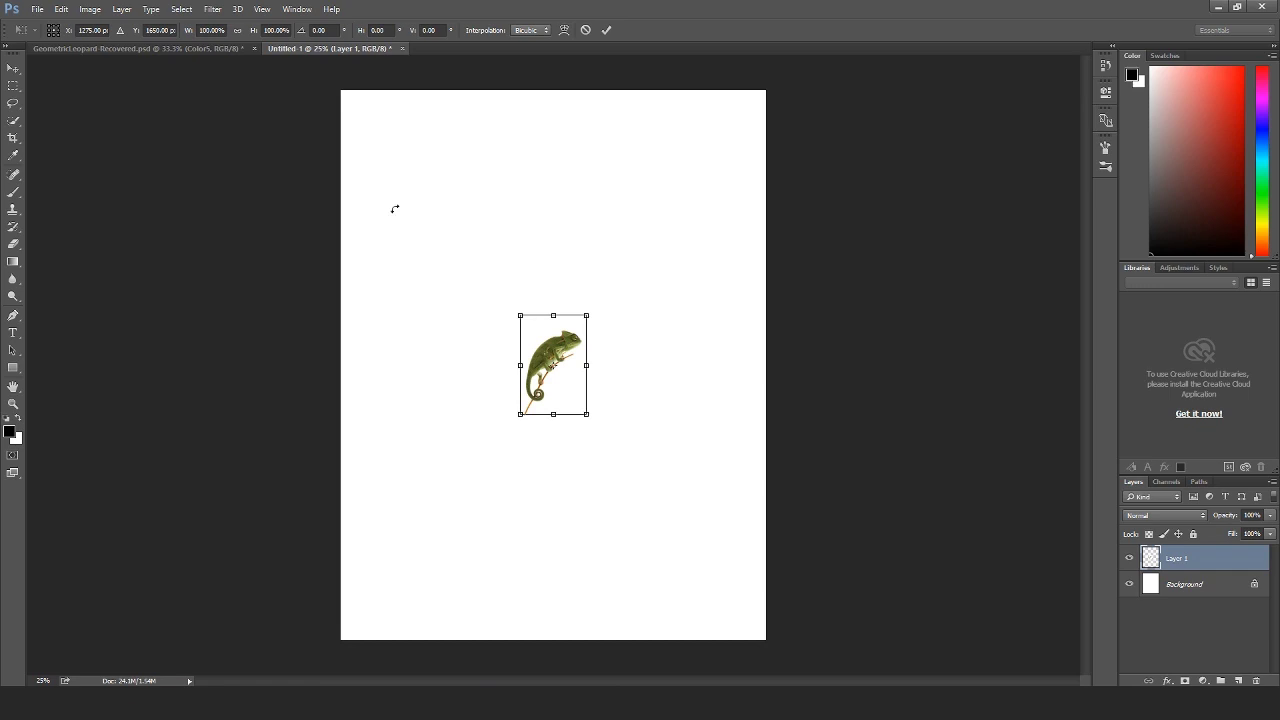
left_click(67, 13)
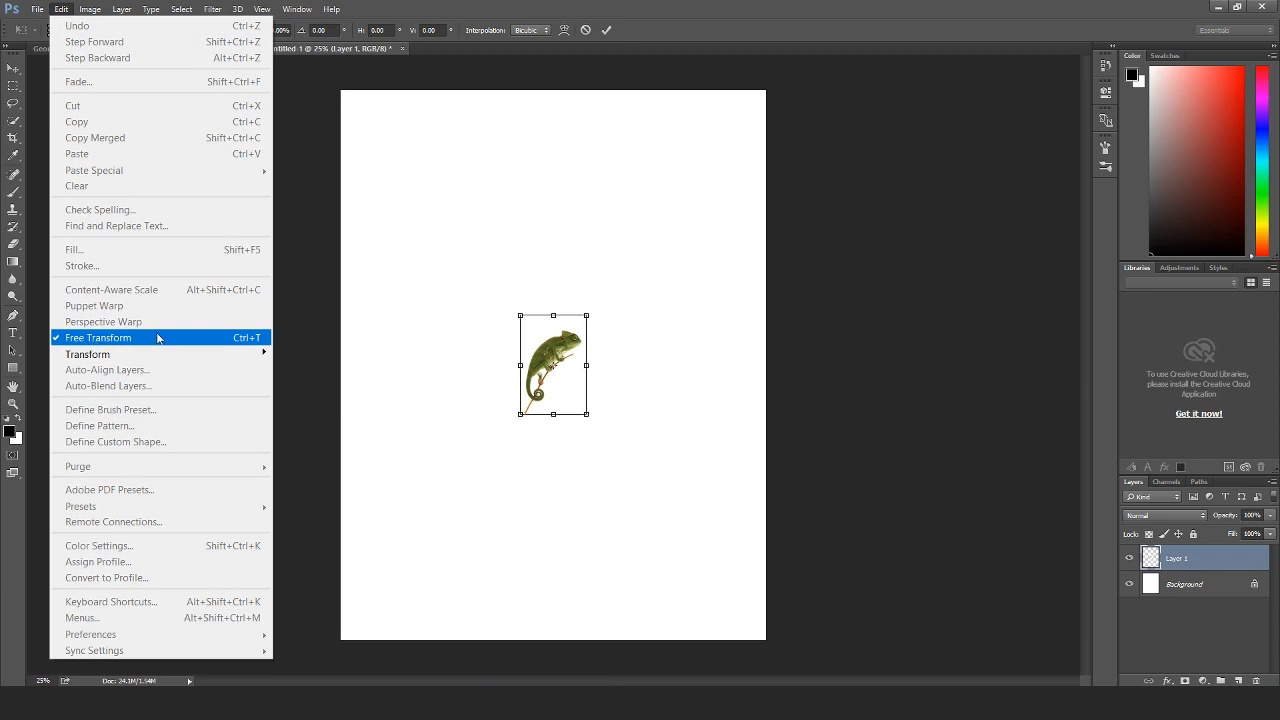
left_click(154, 343)
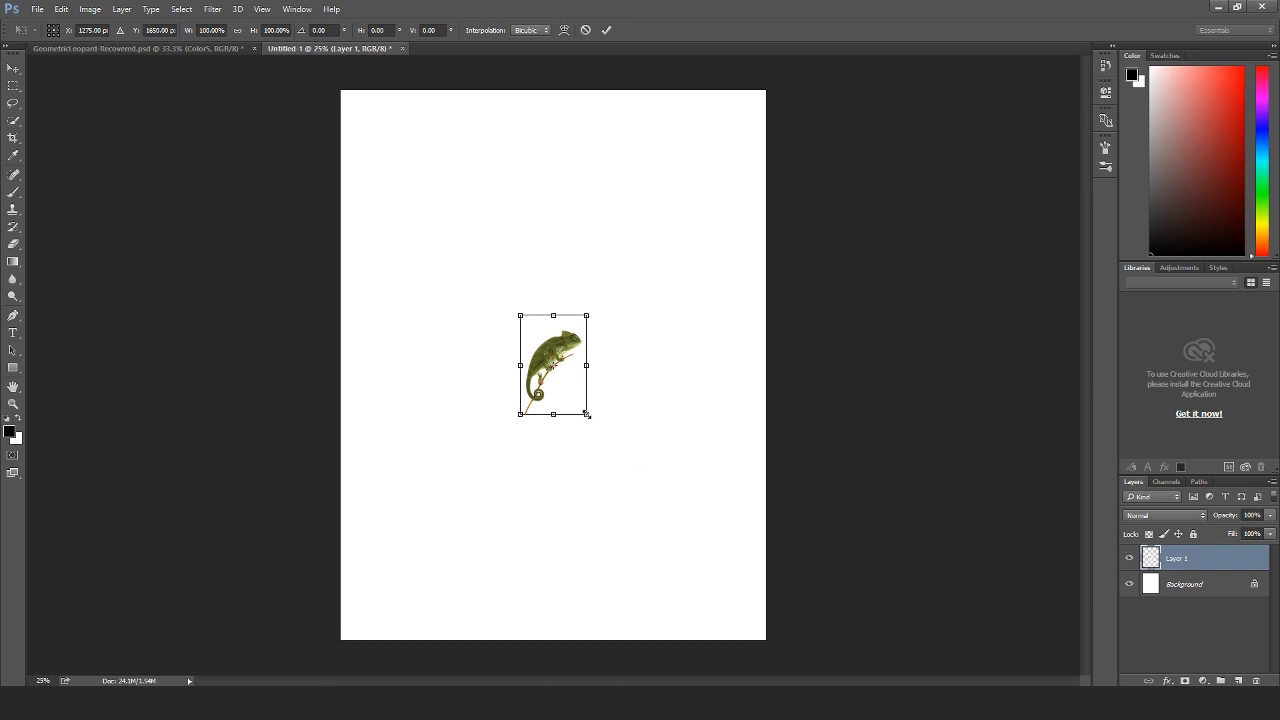
left_click_drag(586, 414, 834, 578)
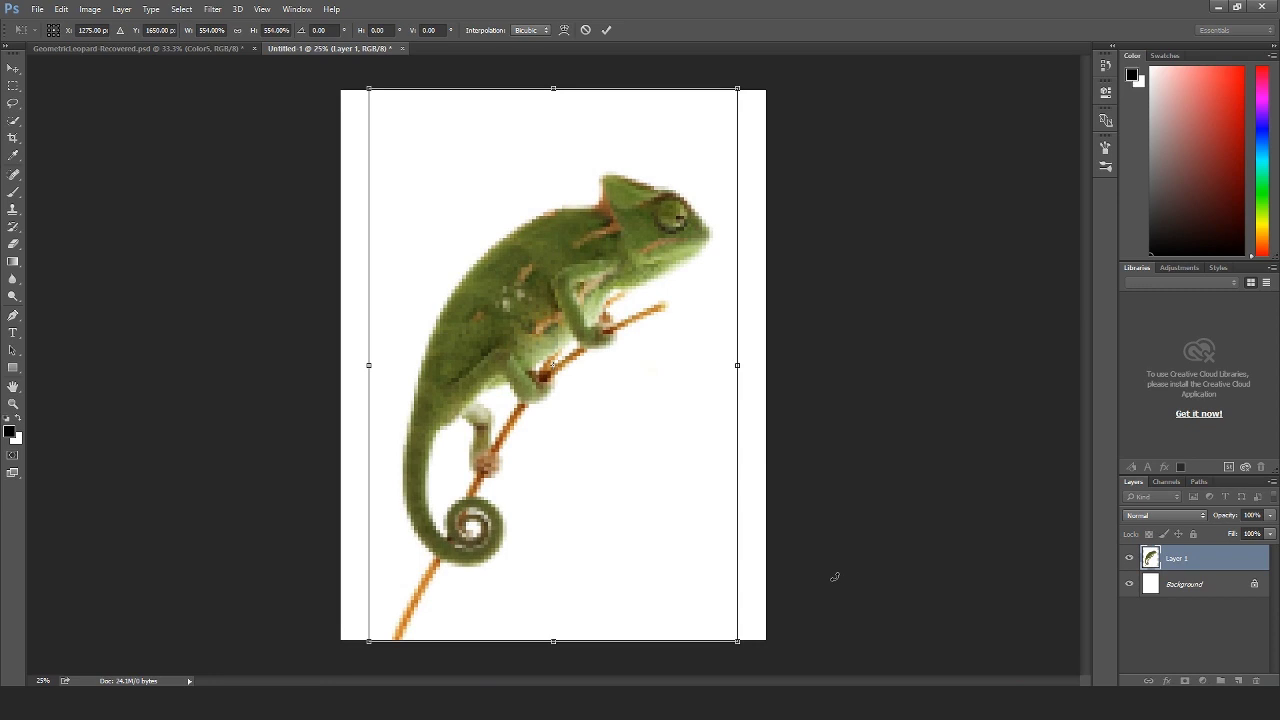
key("Return")
key("b")
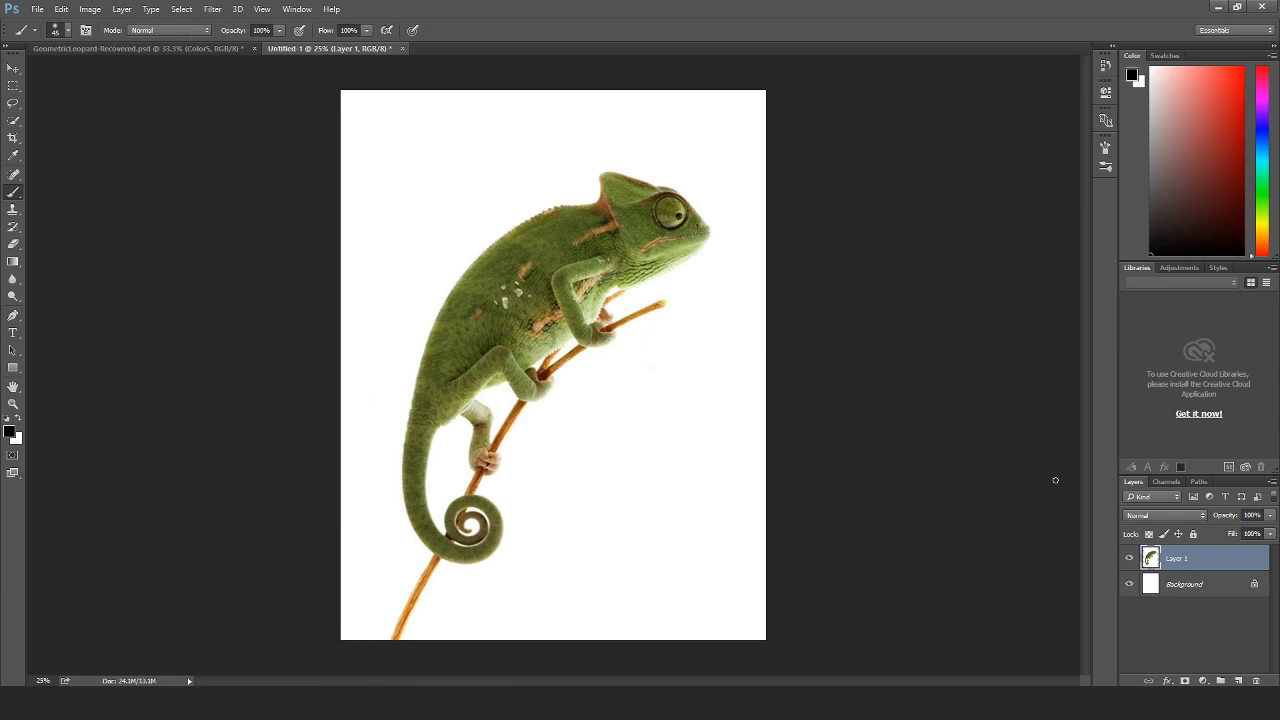
- Rename the chameleon photo's layer to "Image"
double_click(1176, 562)
type("Image")
key("Return")
double_click(1240, 561)
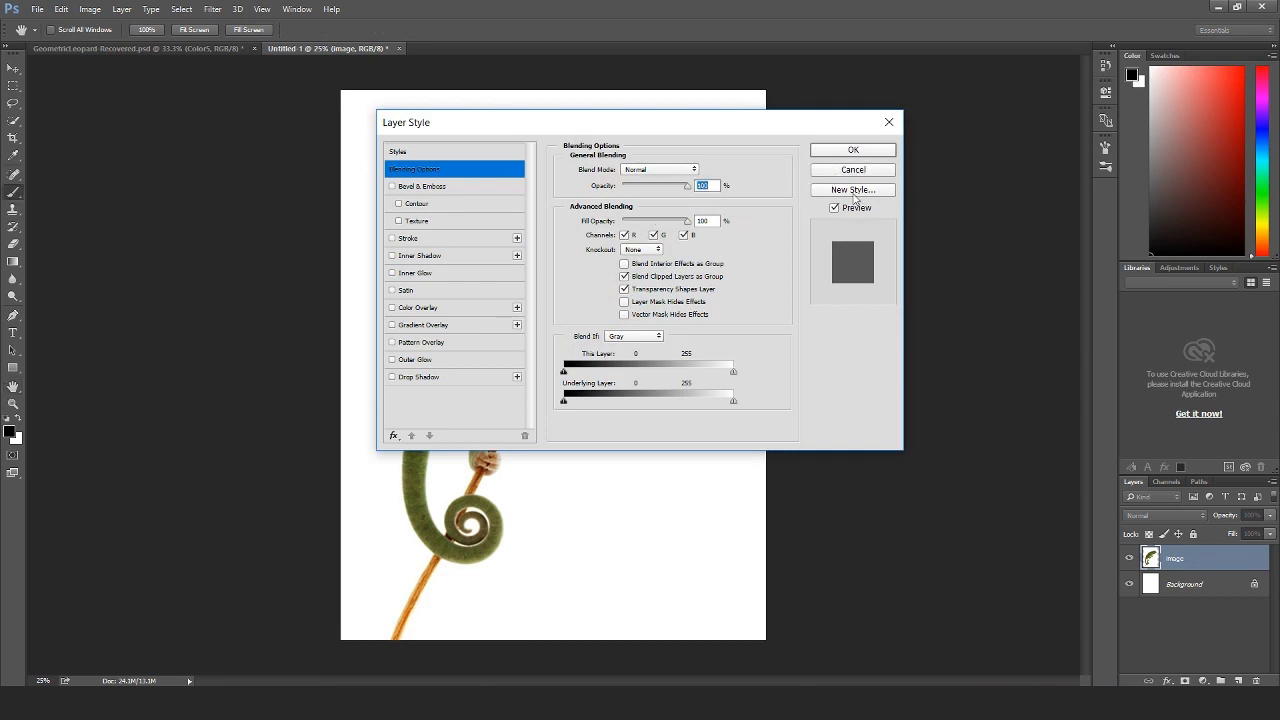
key("Escape")
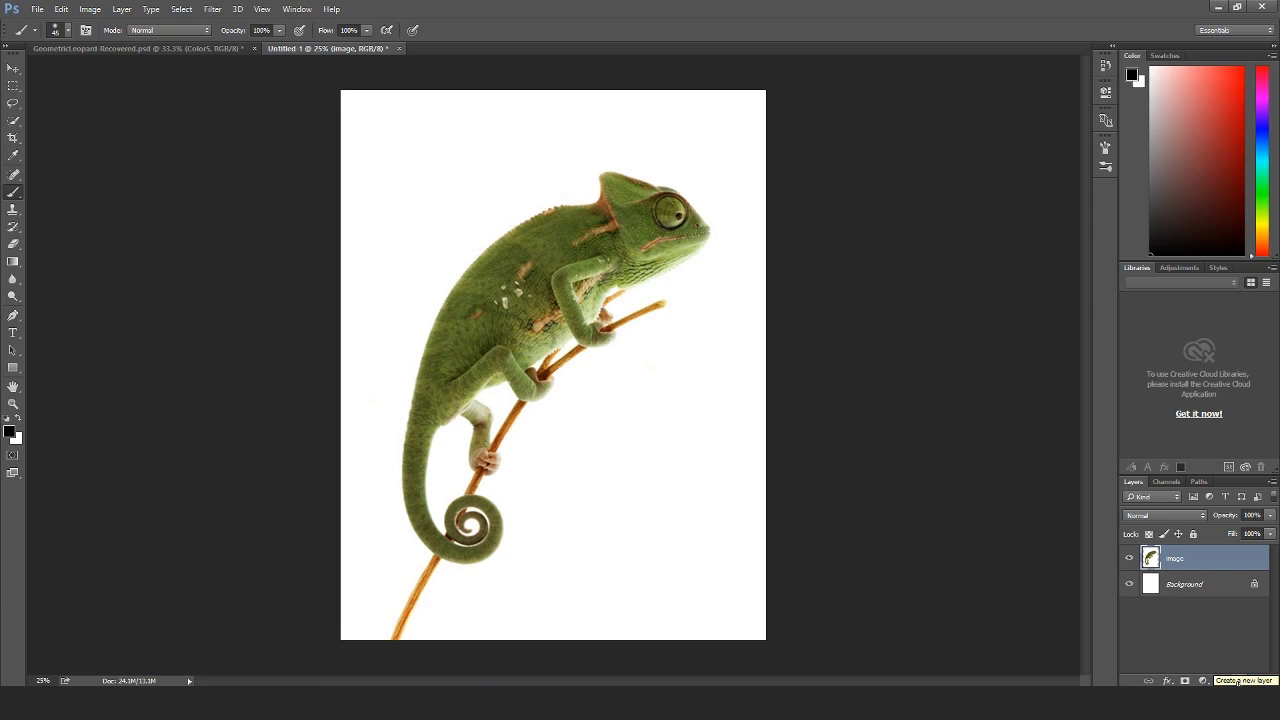
- Add a new layer above the photo and name it "line"
left_click(1238, 681)
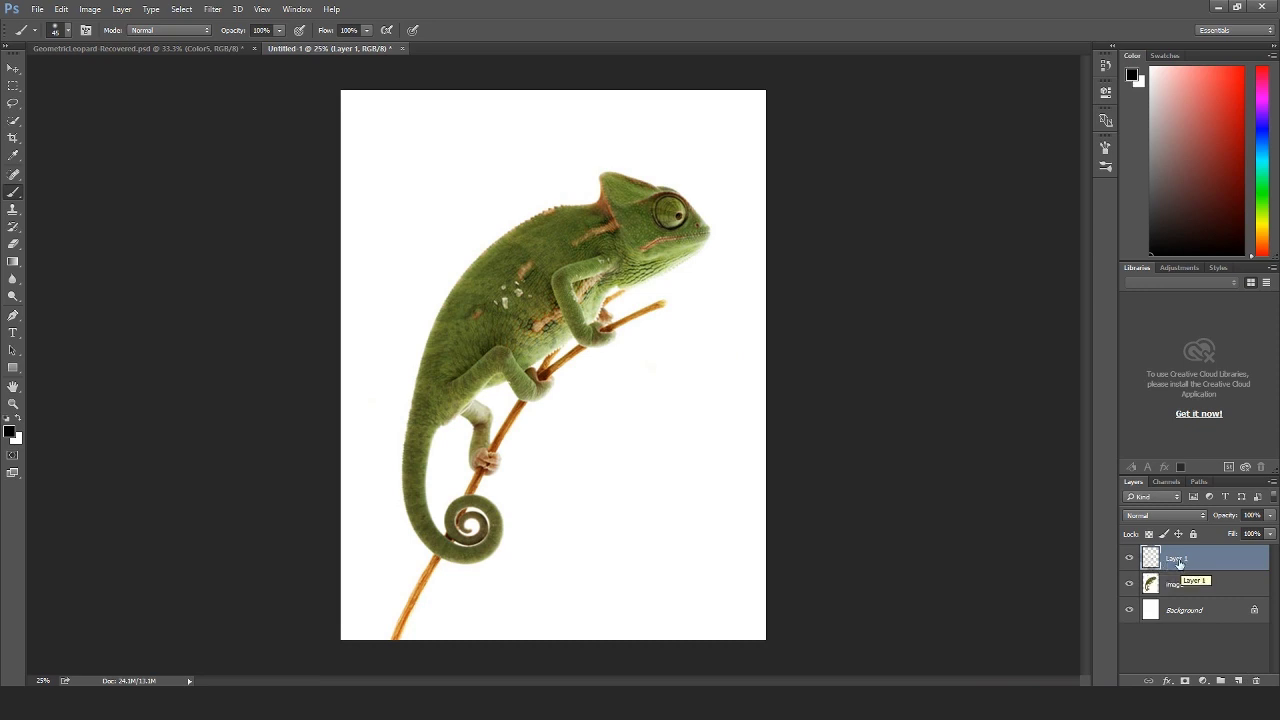
double_click(1177, 558)
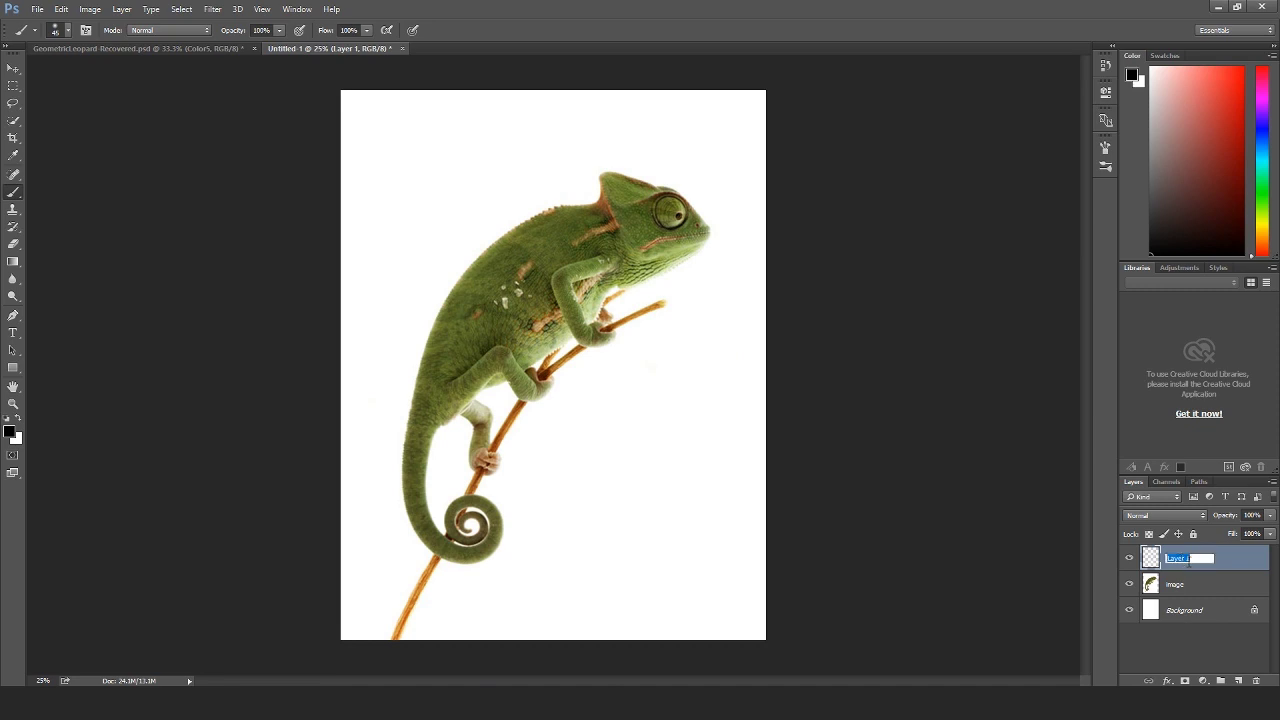
key("BackSpace")
type("line")
key("Return")
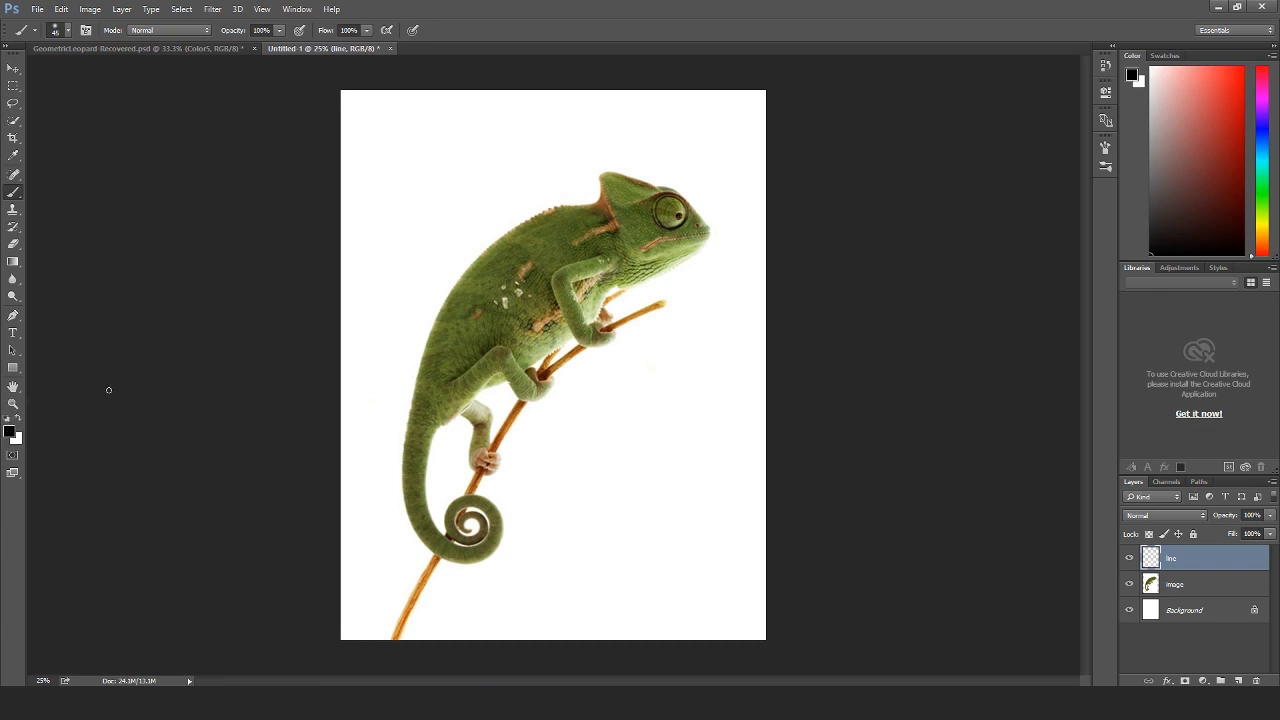
- Set the Brush to a hard round tip of 20 px with 100% hardness
left_click(70, 33)
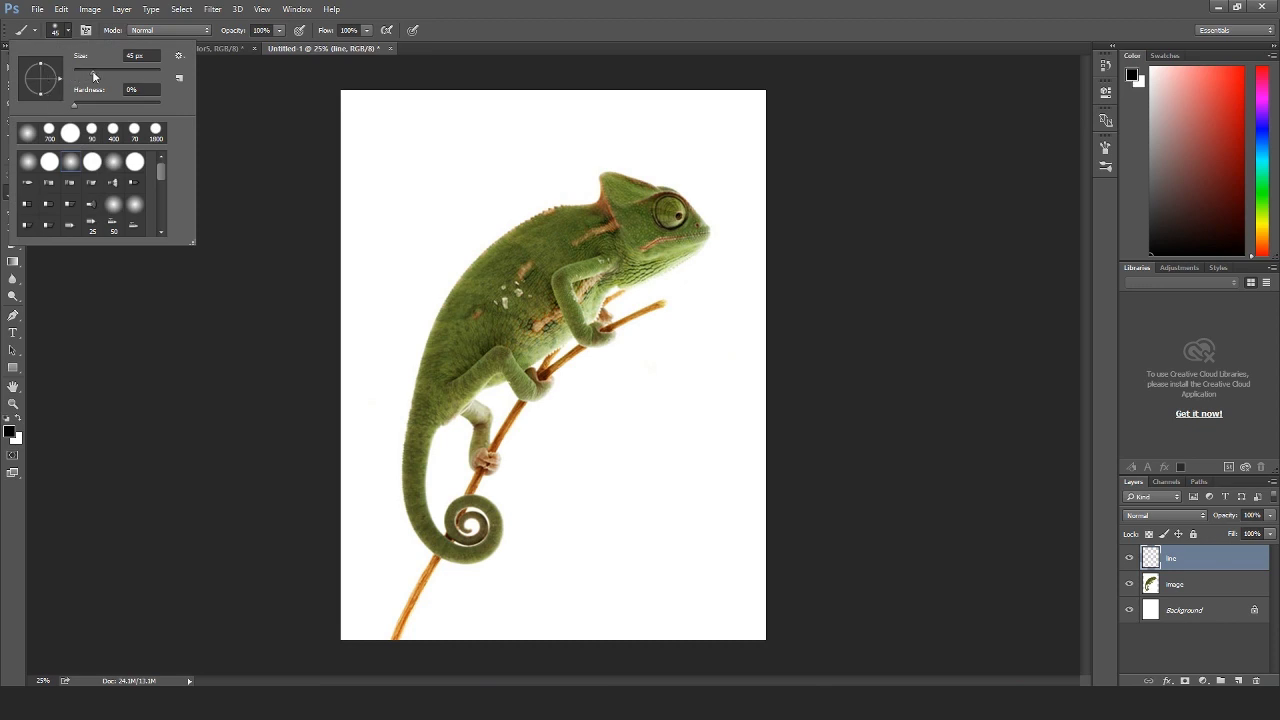
left_click(129, 56)
type("20")
left_click_drag(75, 104, 212, 109)
left_click(49, 163)
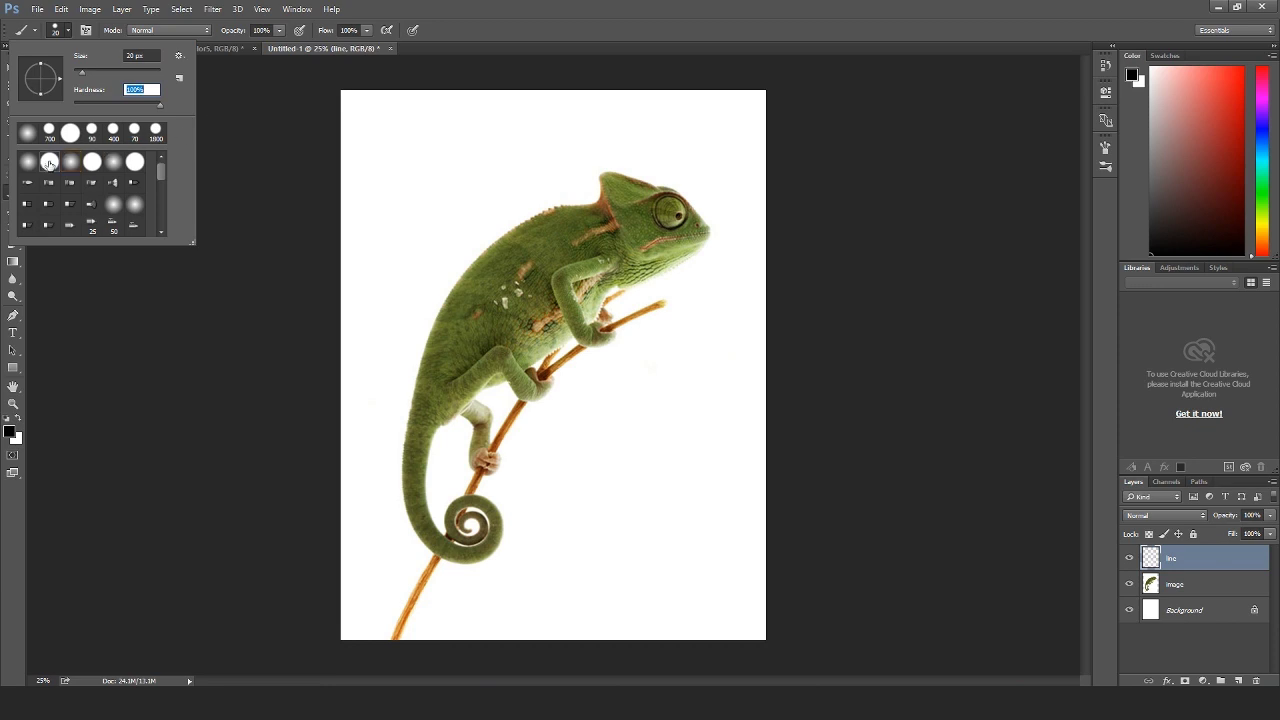
left_click(70, 34)
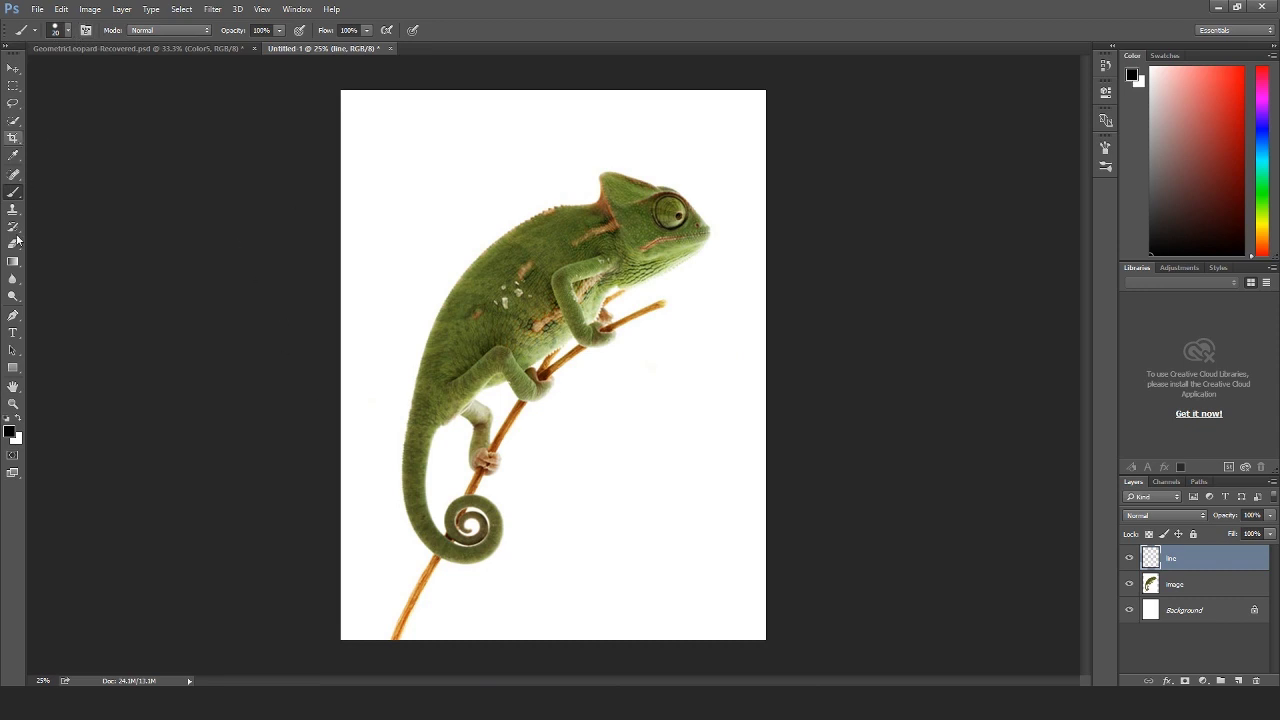
- Trace the chameleon's whole outline with the Pen tool as a closed path of straight segments around head, legs, tail and back
left_click(10, 317)
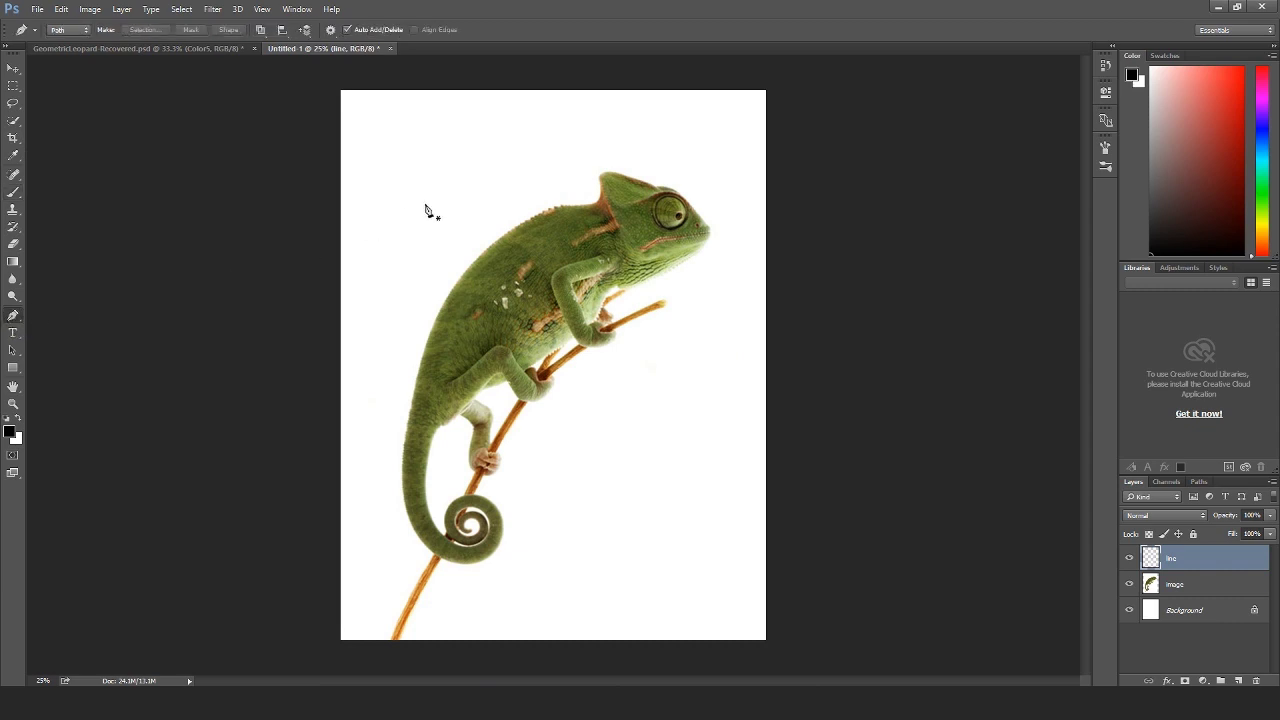
left_click(594, 165)
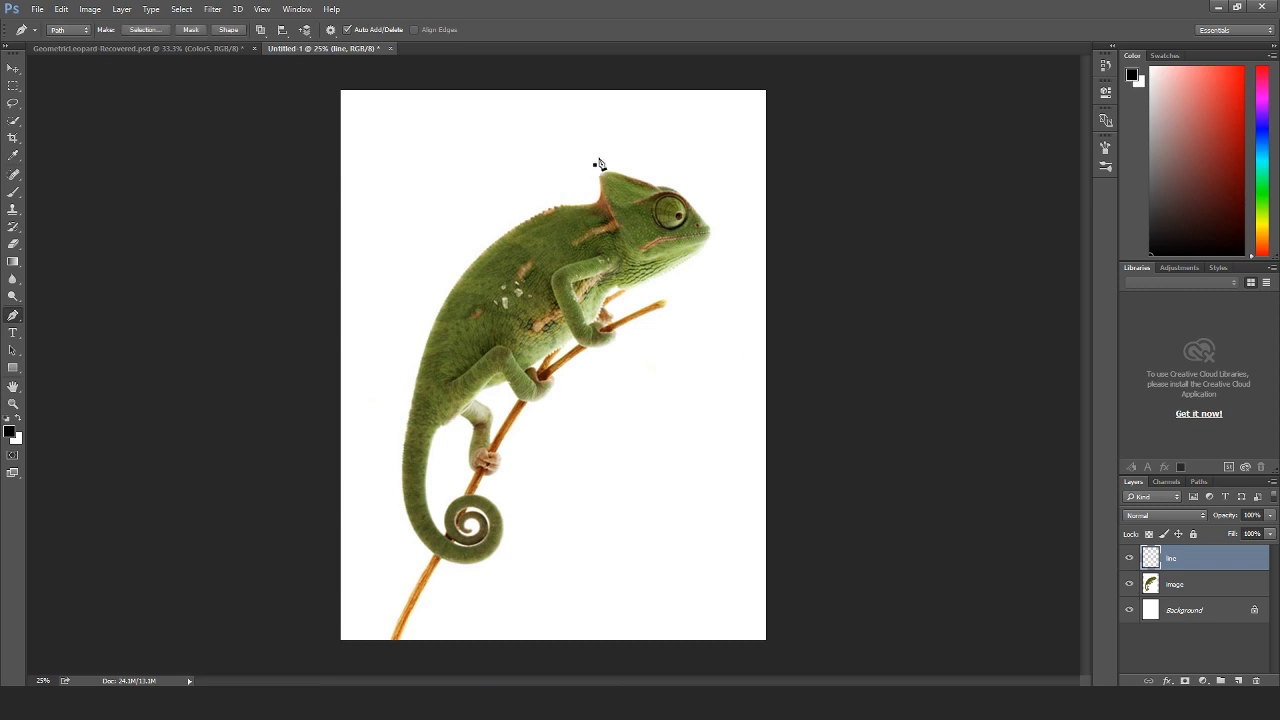
left_click_drag(633, 171, 656, 186)
left_click(675, 185)
left_click(694, 205)
left_click(714, 231)
left_click(709, 242)
left_click(697, 255)
left_click(652, 284)
left_click(617, 290)
left_click(605, 304)
left_click(617, 329)
left_click(609, 349)
left_click(590, 349)
left_click(577, 343)
left_click(549, 368)
left_click(549, 392)
left_click(530, 401)
left_click(505, 382)
left_click(484, 388)
left_click(475, 397)
left_click(492, 408)
left_click(490, 445)
left_click(500, 454)
left_click(499, 467)
left_click(482, 476)
left_click(437, 428)
left_click(428, 468)
left_click(429, 508)
left_click(458, 498)
left_click(490, 498)
left_click(504, 525)
left_click(487, 560)
left_click(410, 531)
left_click(397, 482)
left_click(402, 425)
left_click(419, 347)
left_click(439, 292)
left_click(466, 257)
left_click(556, 202)
left_click(600, 200)
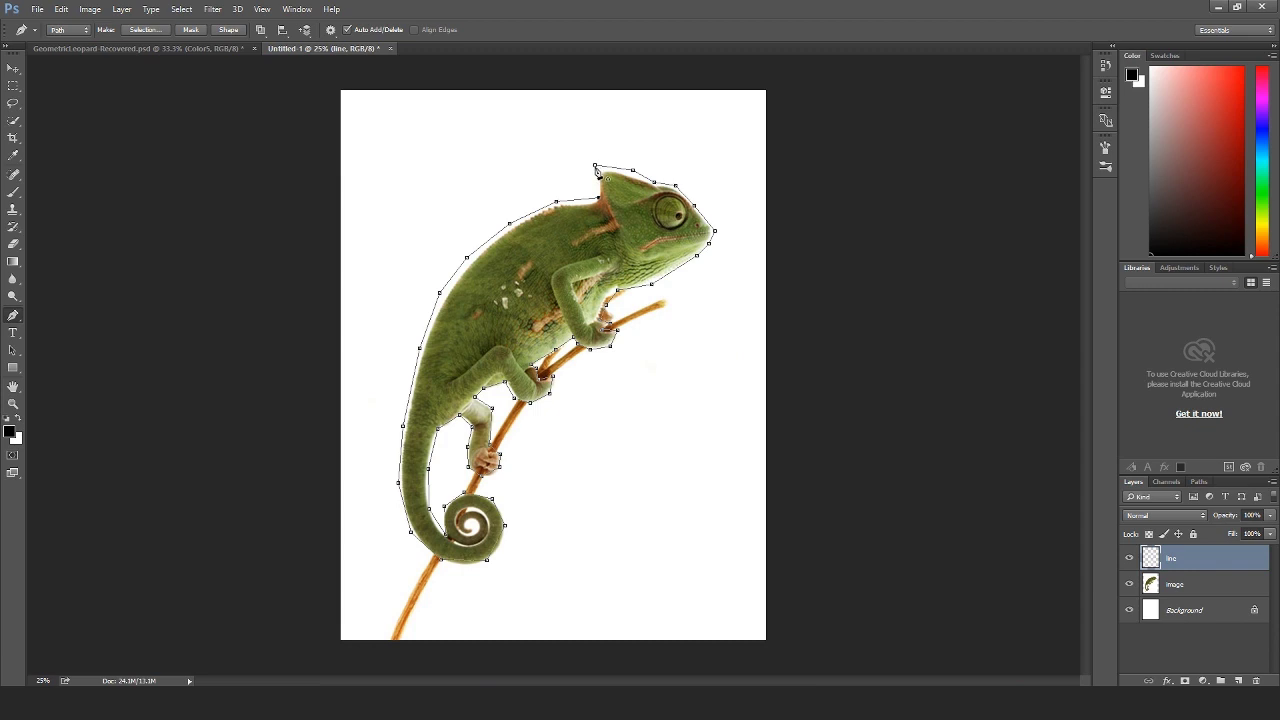
left_click(595, 166)
- Stroke the chameleon outline path with the Brush, without simulated pressure, and dismiss the path
right_click(618, 192)
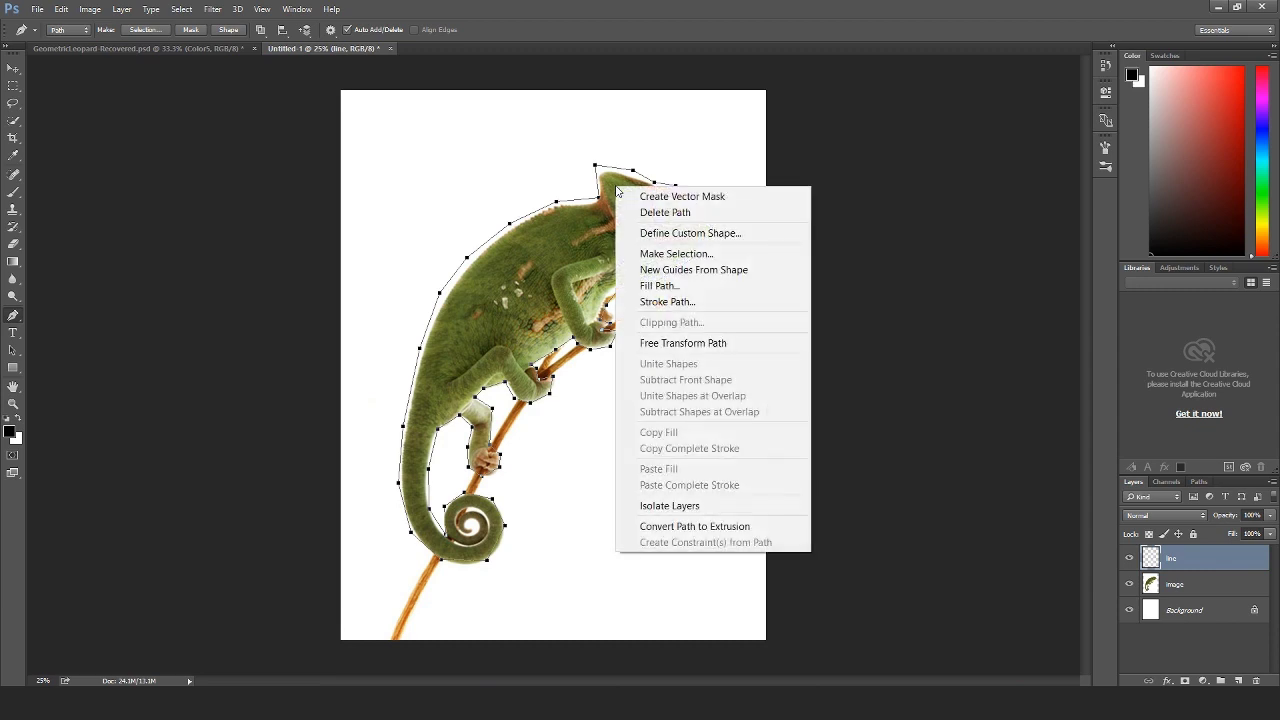
left_click(660, 301)
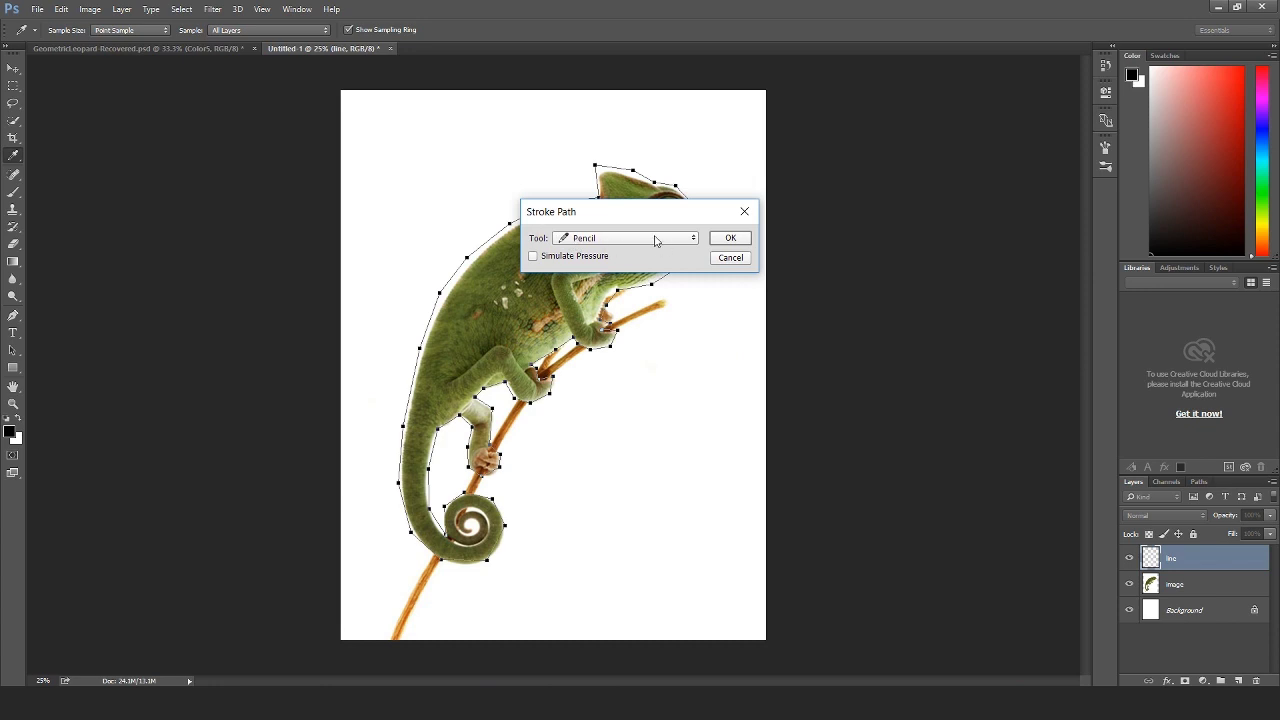
left_click(654, 239)
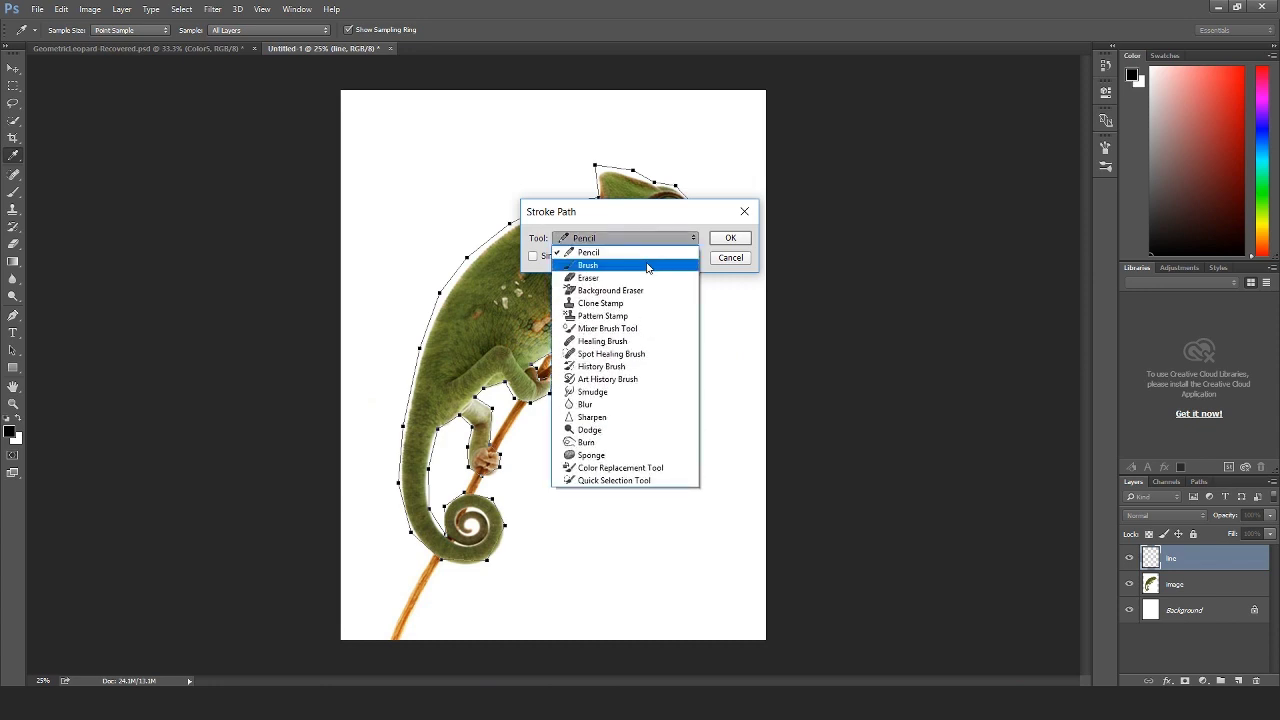
left_click(647, 266)
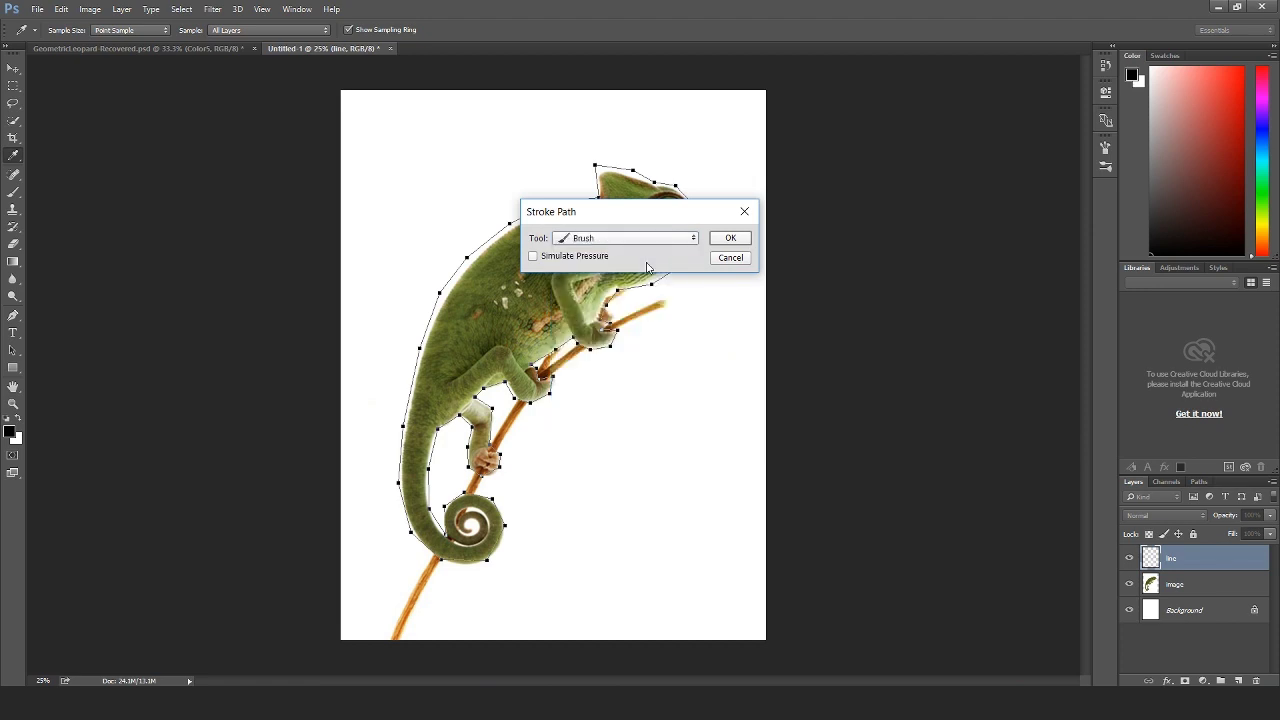
left_click(716, 238)
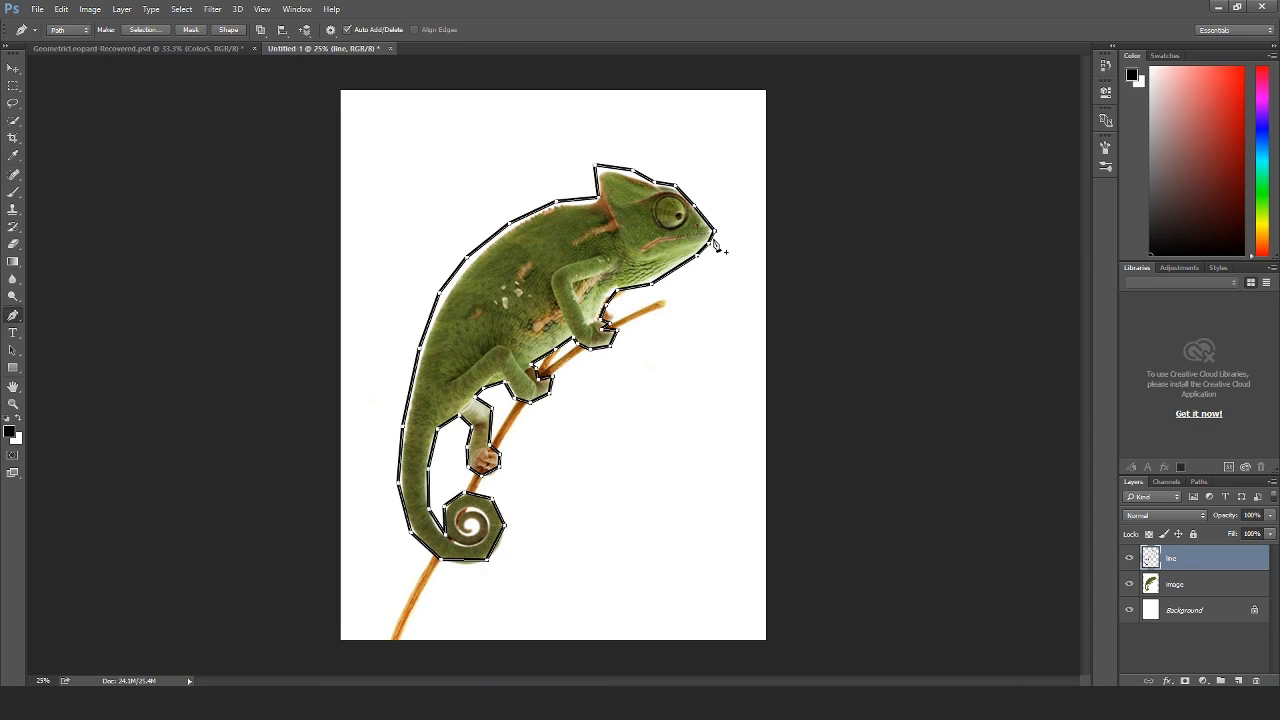
key("Return")
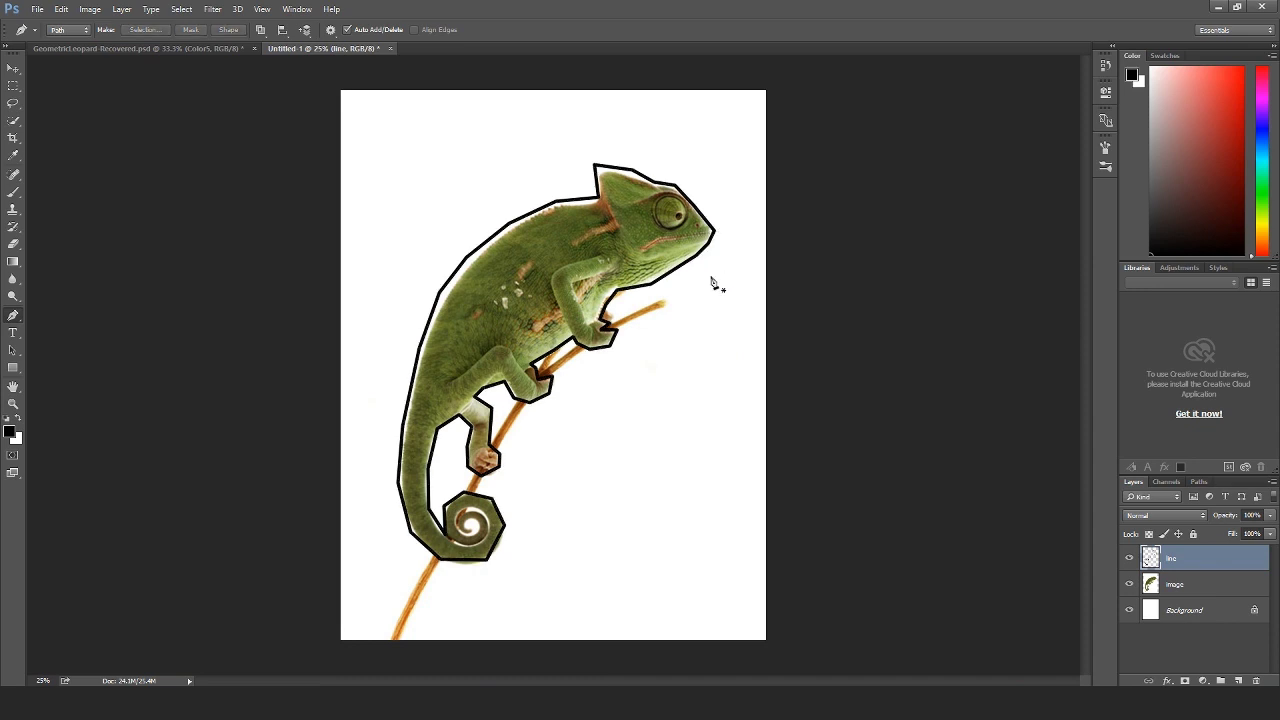
- Draw an angular line from the back of the head down and along the jaw to the mouth, and stroke it with the Brush
left_click(603, 205)
right_click(639, 217)
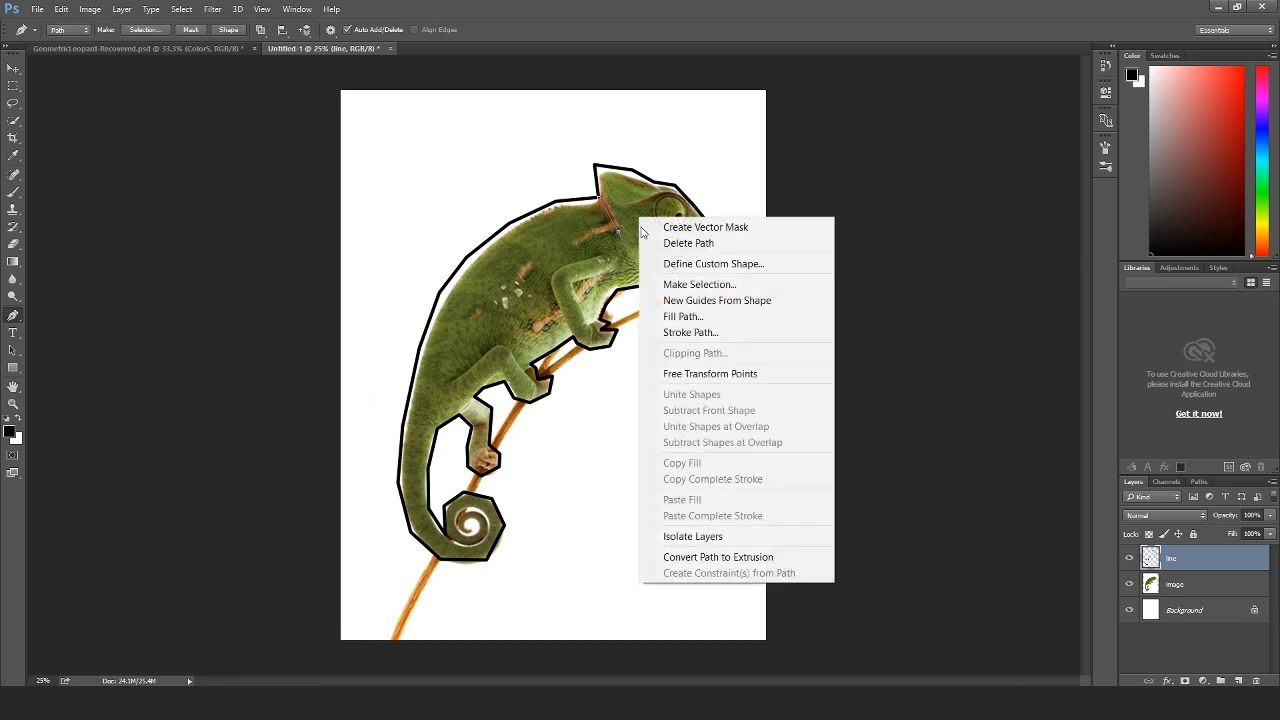
left_click(686, 333)
left_click(727, 241)
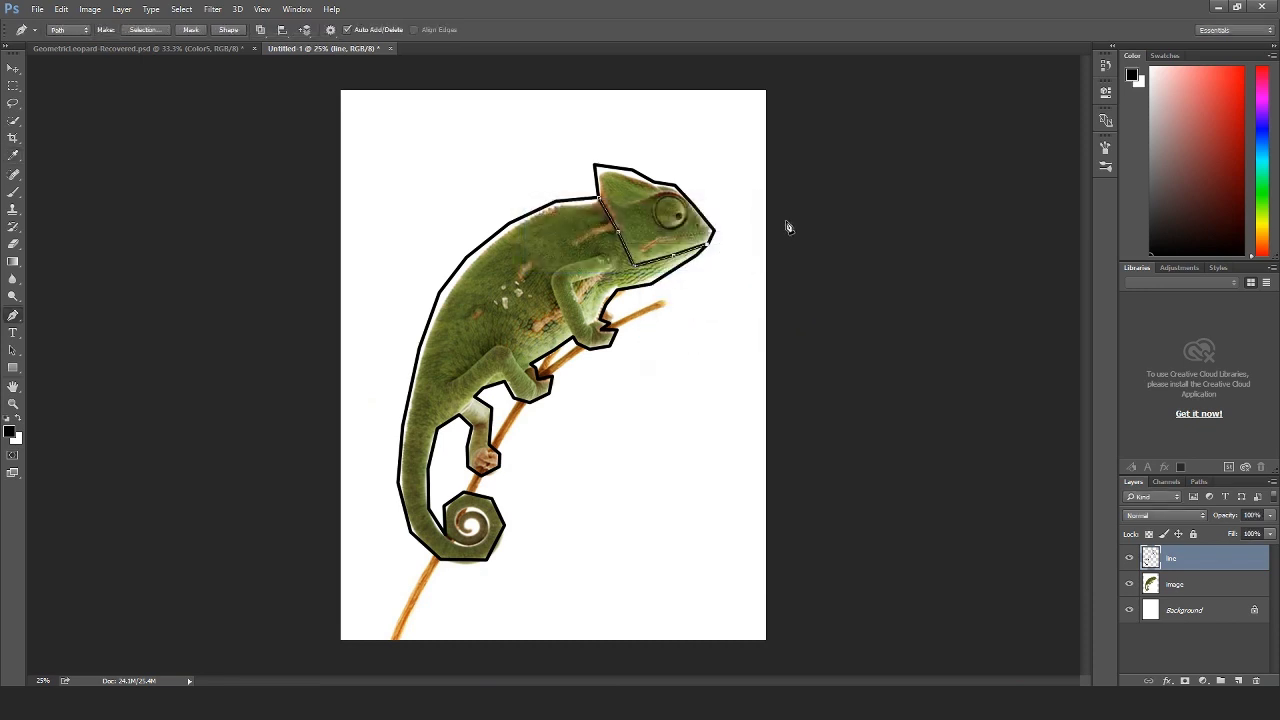
key("Return")
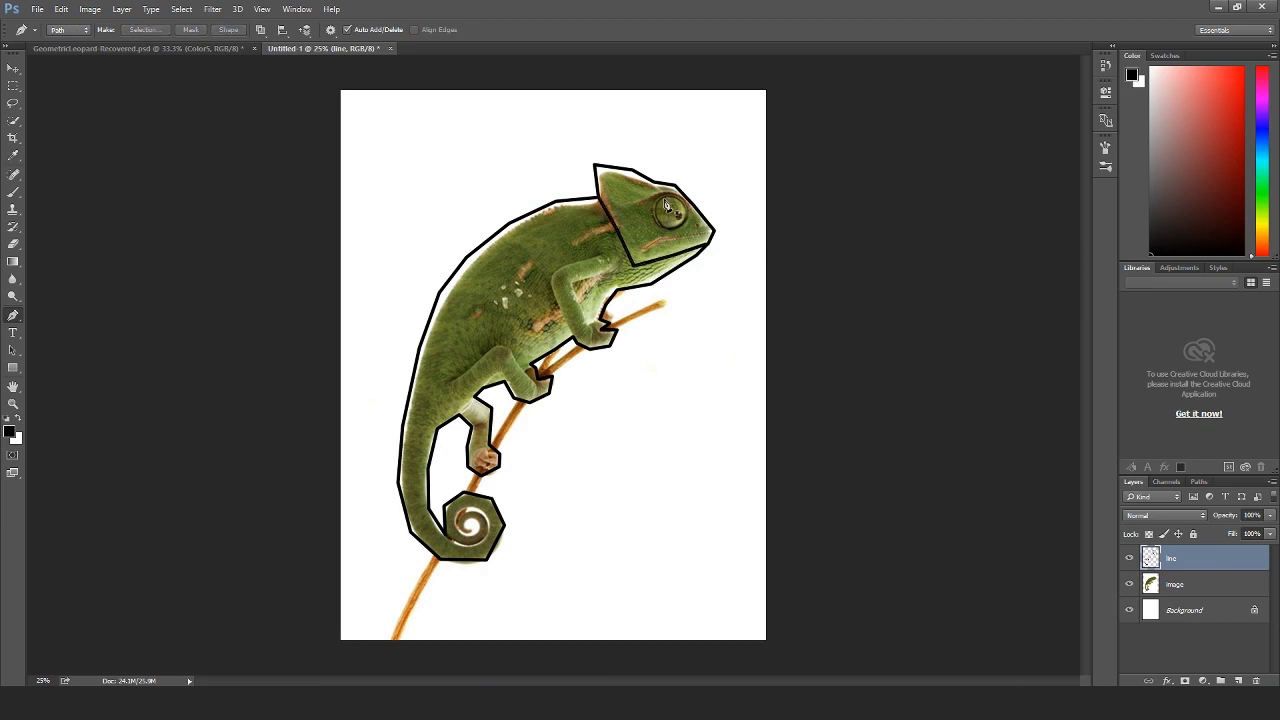
- Draw a closed polygon path around the chameleon's eye and stroke it with the Brush
left_click(664, 199)
left_click(686, 217)
left_click(670, 231)
left_click(653, 222)
left_click(650, 210)
left_click(664, 199)
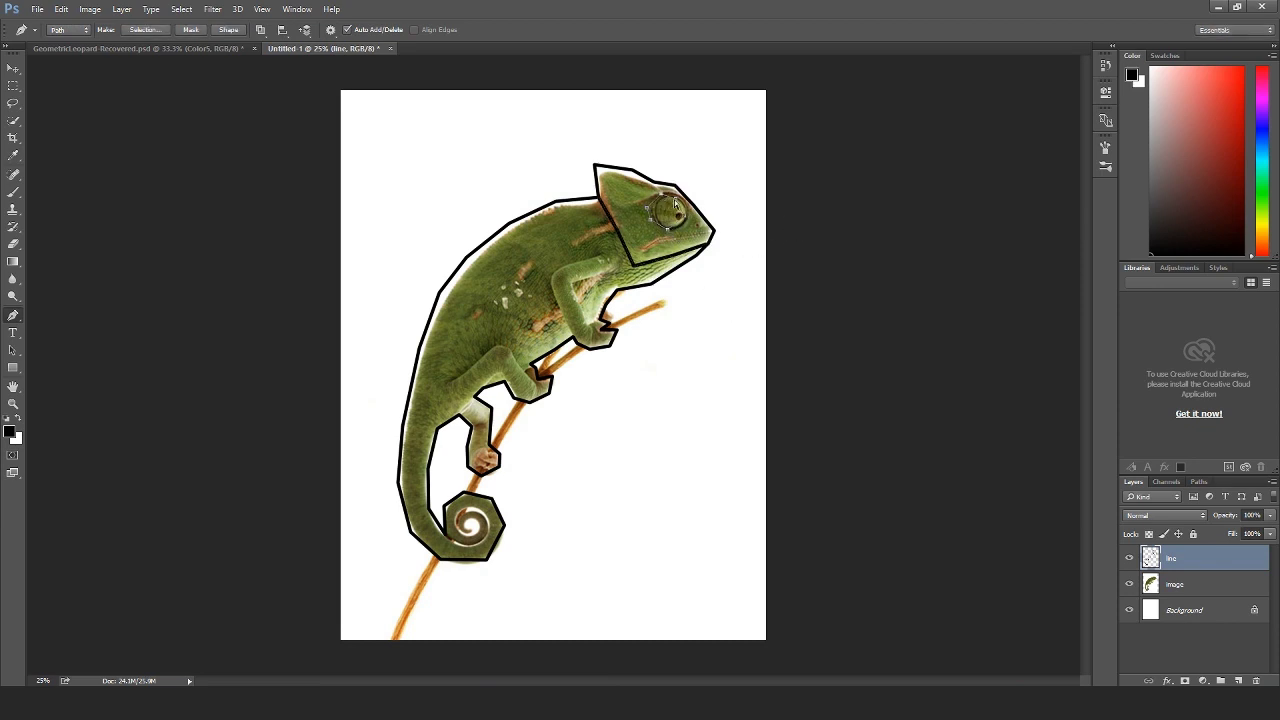
right_click(668, 210)
left_click(708, 306)
left_click(727, 233)
- Outline the inner and outer edges of the front leg with straight path segments and stroke them with the Brush
left_click(601, 256)
left_click(608, 271)
left_click(573, 281)
left_click(589, 323)
left_click(727, 233)
left_click(548, 282)
left_click(557, 268)
left_click(601, 256)
key("Return")
- Outline the thigh and upper edge of the hind leg with straight path segments and stroke them with the Brush
left_click(445, 422)
left_click(435, 409)
left_click(435, 380)
left_click(456, 378)
key("Return")
right_click(460, 405)
left_click(523, 152)
left_click(727, 237)
- Draw a short path at the hind foot where it meets the belly line and stroke it with the Brush
left_click(523, 368)
left_click(537, 380)
right_click(537, 380)
left_click(590, 127)
left_click(720, 240)
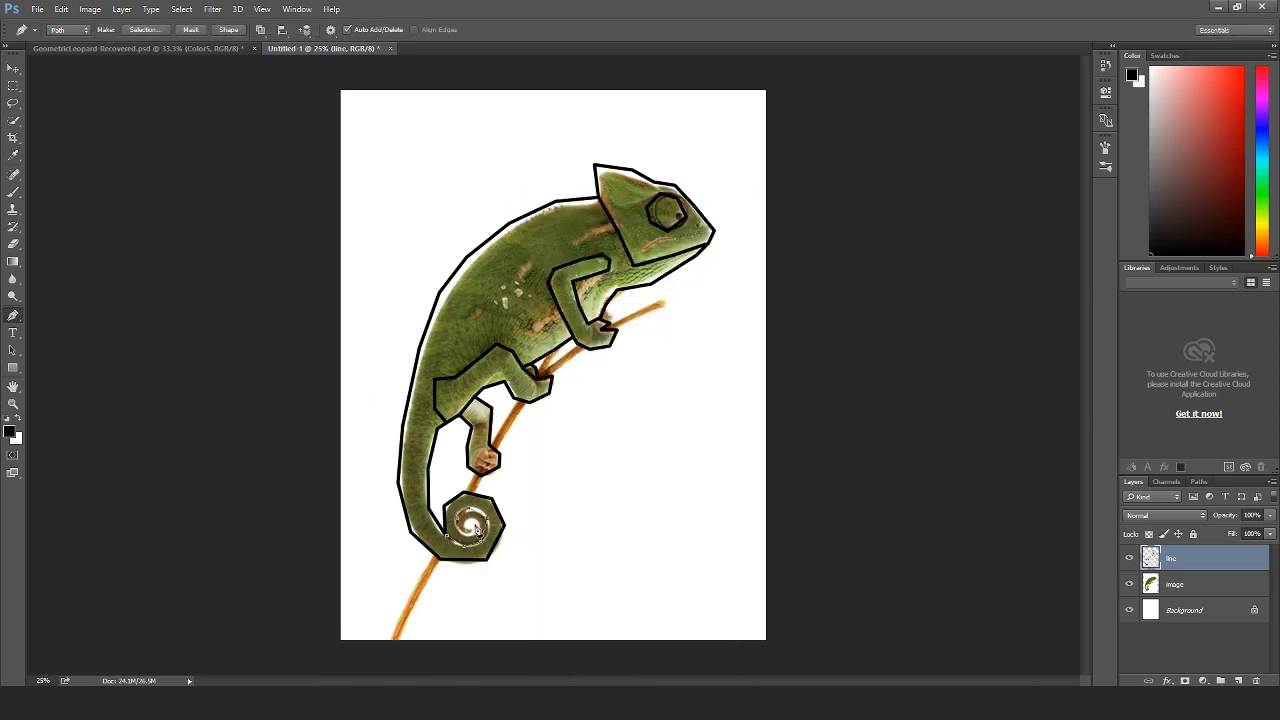
- Hide the chameleon photo layer and erase the excess line at the center of the tail spiral with a much smaller Eraser
left_click(1130, 585)
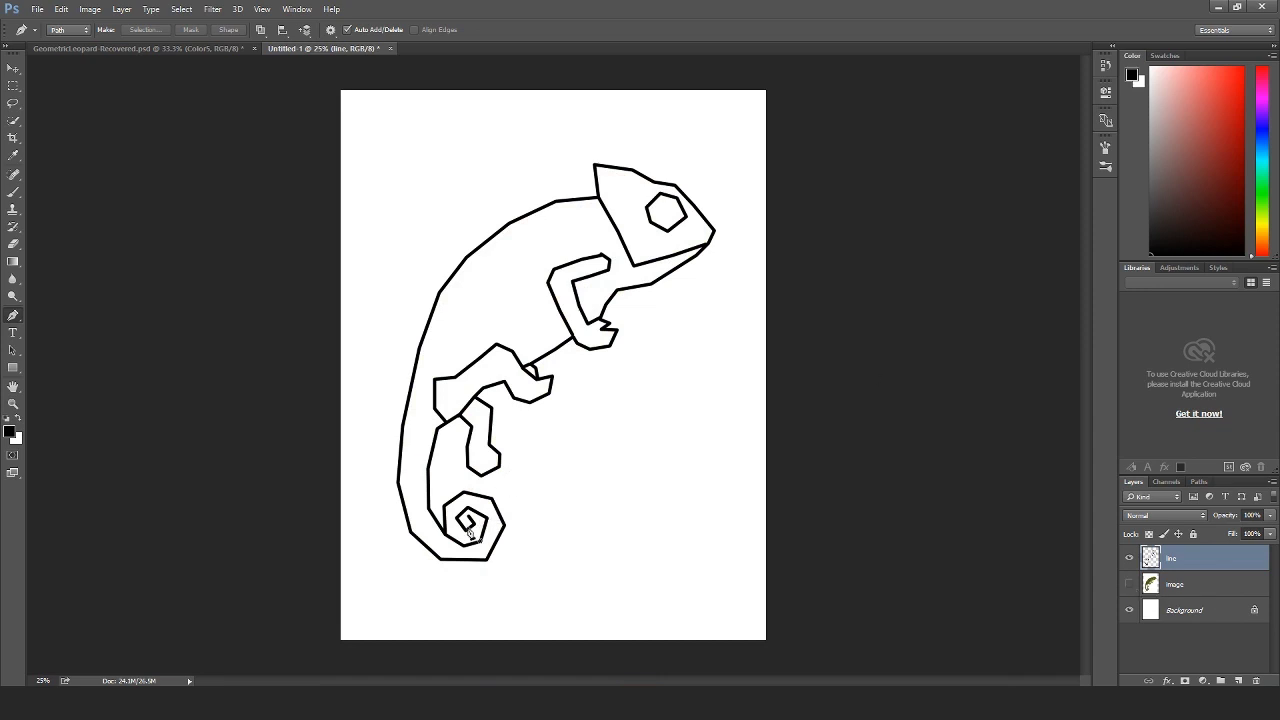
left_click(13, 244)
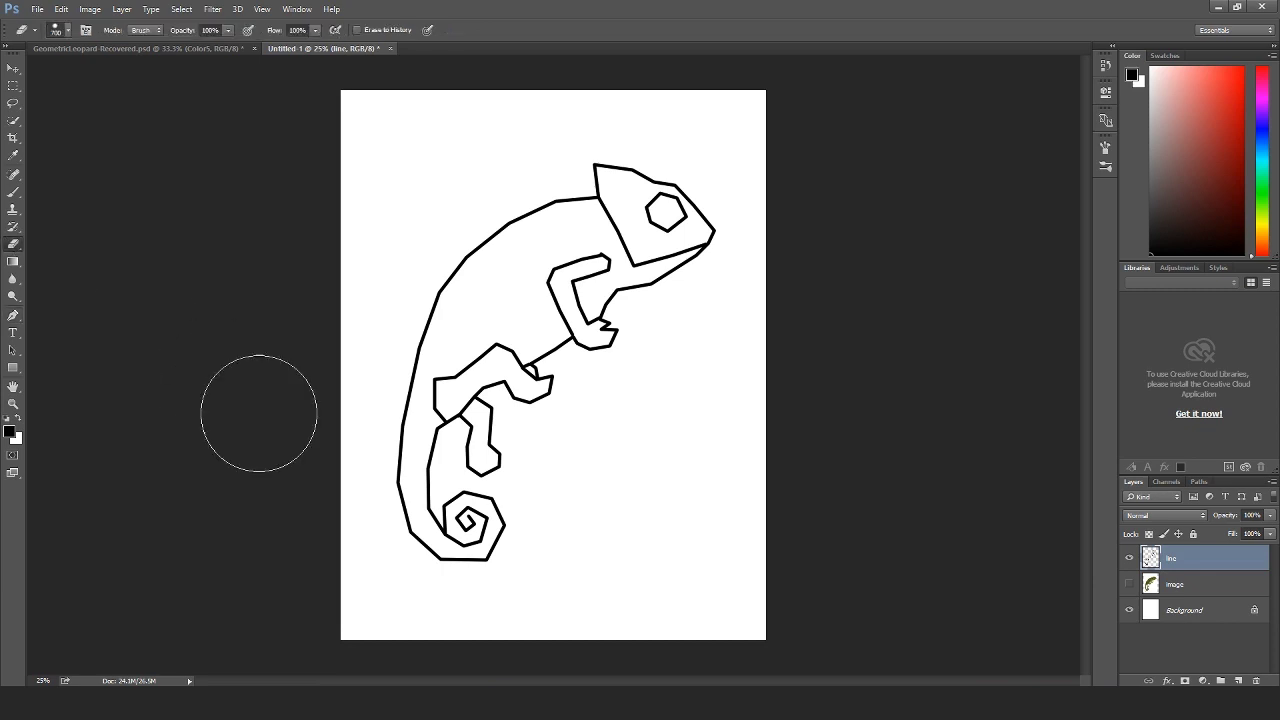
key("bracketleft")
key("bracketleft")
key("bracketleft")
key("bracketleft")
key("bracketleft")
key("bracketleft")
key("bracketleft")
key("bracketleft")
key("bracketleft")
key("bracketleft")
key("bracketleft")
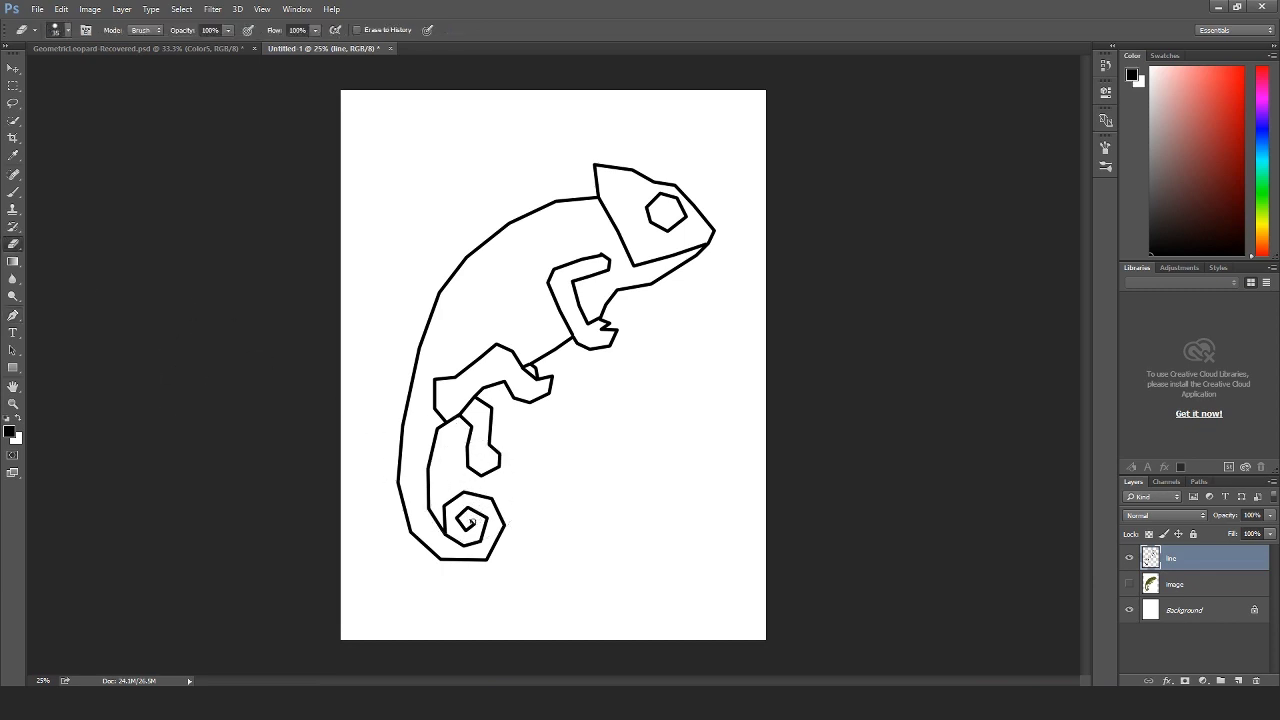
left_click_drag(467, 516, 472, 523)
- Draw a short path with the Pen tool at the inner end of the tail spiral and stroke it with the Brush
left_click(15, 315)
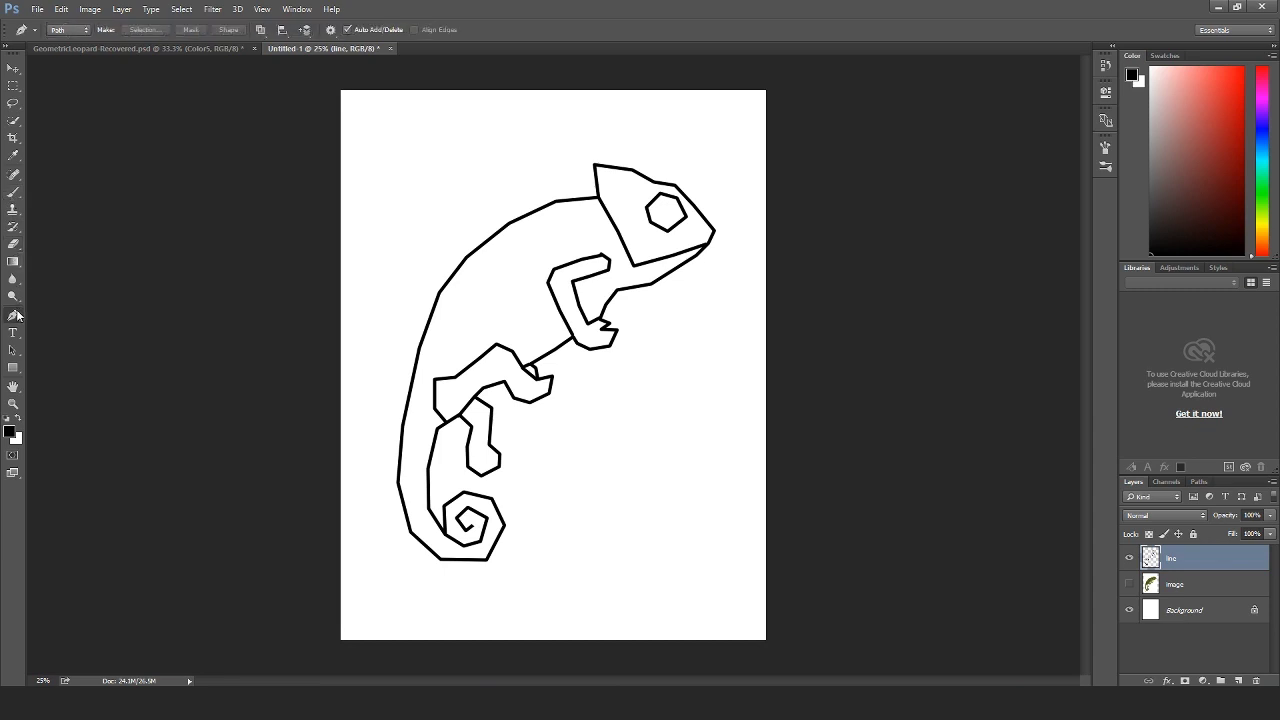
left_click(473, 526)
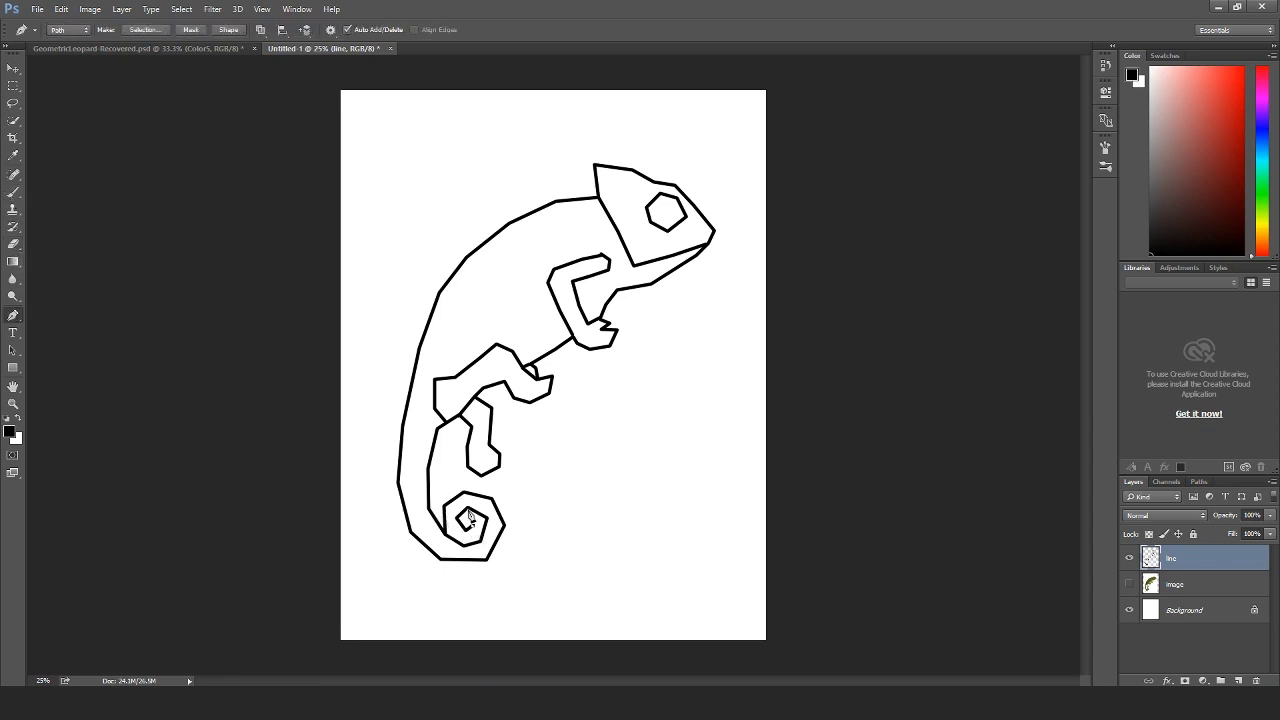
right_click(469, 522)
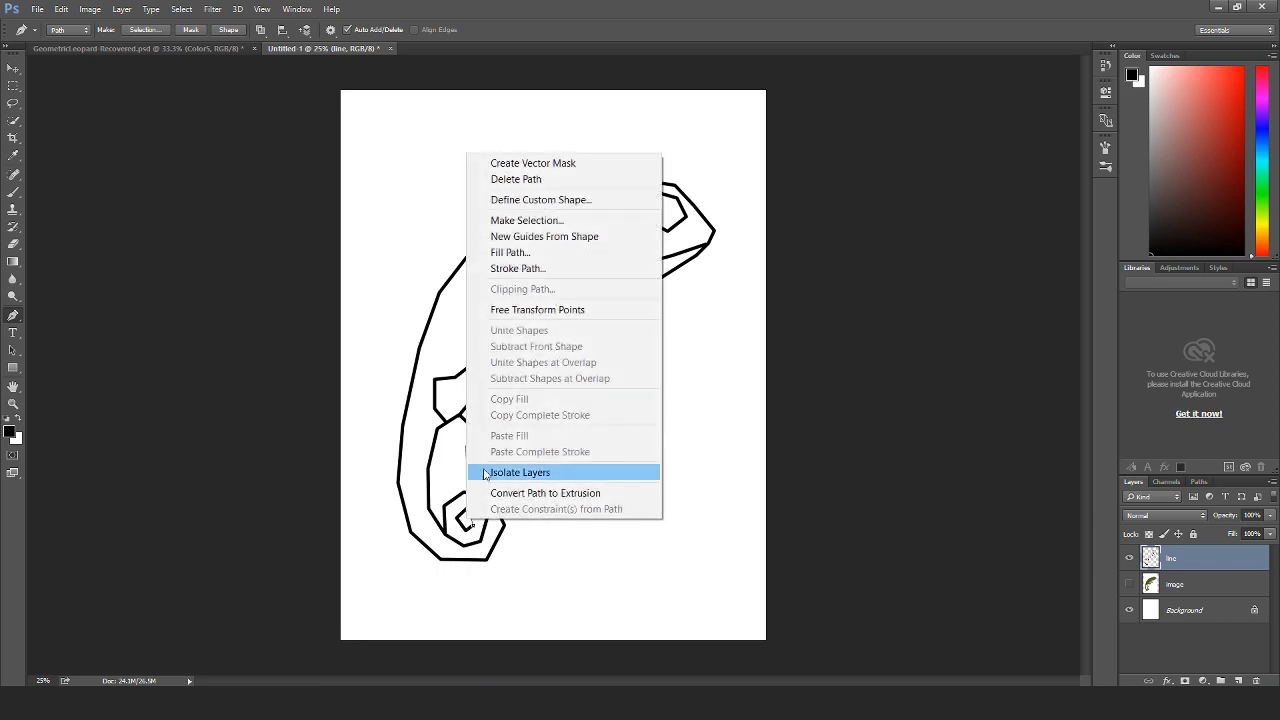
left_click(531, 264)
left_click(725, 240)
- Draw straight paths across the hind leg's thigh and knee and stroke each one with the Brush
left_click(459, 414)
right_click(460, 386)
left_click(517, 138)
left_click(513, 352)
right_click(506, 380)
left_click(529, 437)
left_click(482, 388)
left_click(496, 346)
right_click(479, 377)
left_click(526, 124)
- Draw a lengthwise path through the thigh from its rear edge to the knee and stroke it with the Brush
left_click(436, 408)
left_click(484, 372)
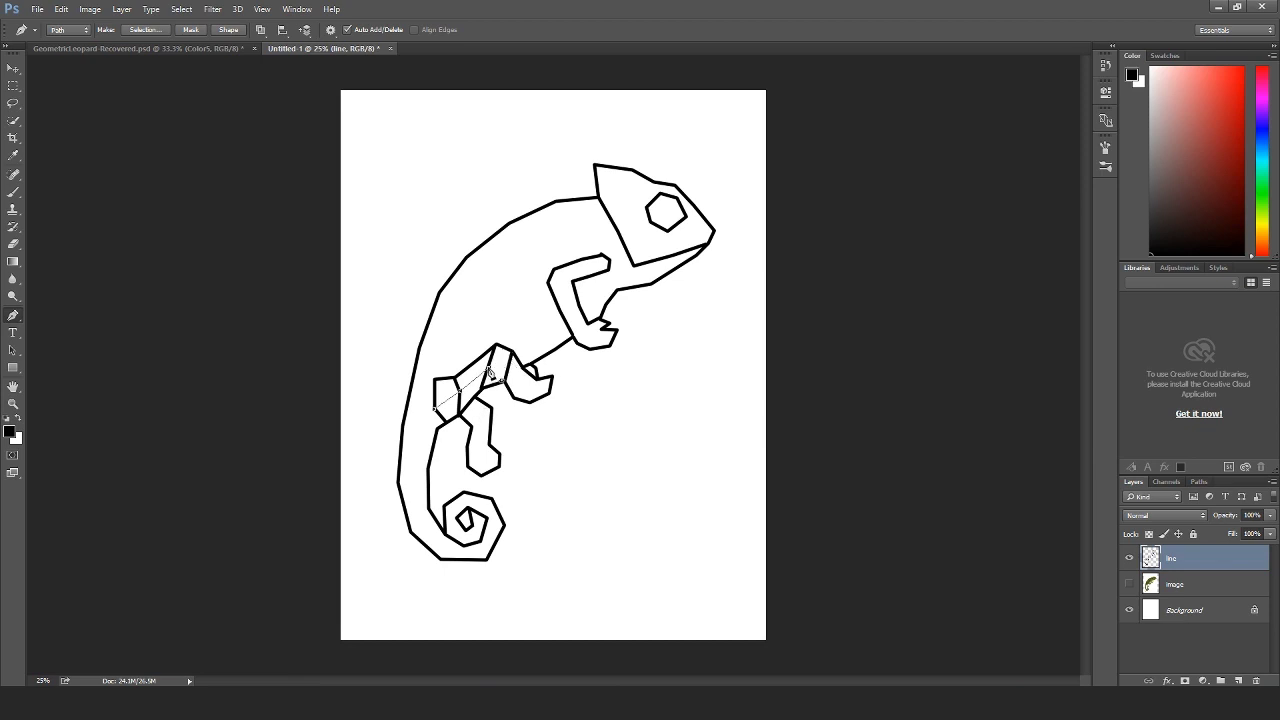
left_click(512, 352)
right_click(497, 384)
left_click(545, 130)
left_click(734, 220)
- Divide the near hind leg's shin and foot into facets with straight paths stroked by the Brush
left_click(522, 367)
left_click(514, 398)
right_click(519, 385)
left_click(566, 131)
left_click(530, 402)
left_click(537, 379)
left_click(514, 398)
right_click(529, 389)
left_click(575, 136)
- Draw dividing paths inside the far hind leg hanging below the thigh and stroke them with the Brush
left_click(474, 398)
left_click(472, 426)
left_click(719, 240)
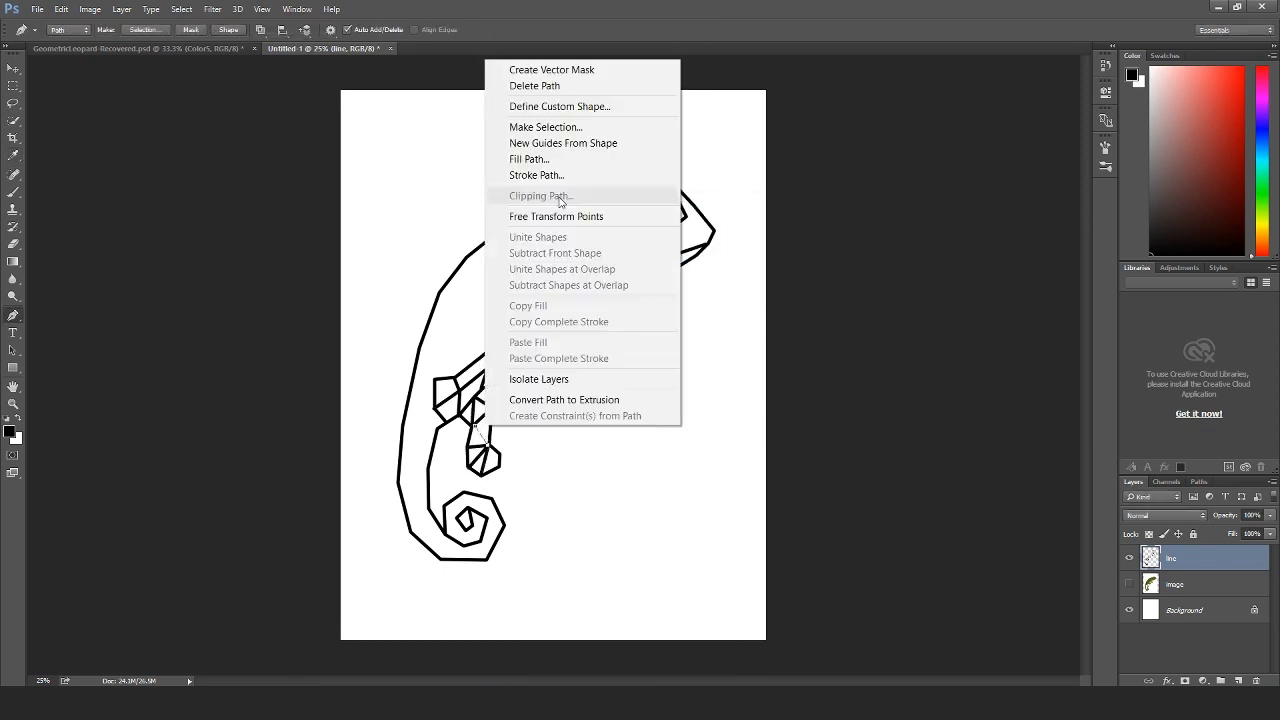
left_click(730, 237)
- Divide the front leg and its foot into triangles with straight paths stroked by the Brush
right_click(578, 276)
left_click(584, 311)
left_click(578, 306)
left_click(572, 336)
left_click(588, 324)
left_click(590, 348)
key("Return")
left_click(600, 330)
left_click(590, 348)
- Split the eye polygon into triangles with straight paths and stroke them with the Brush
right_click(665, 210)
left_click(704, 343)
key("Return")
left_click(679, 200)
left_click(664, 210)
left_click(684, 215)
right_click(657, 217)
left_click(700, 334)
key("Return")
- Draw a V-shaped path across the throat strip below the jaw and stroke it with the Brush
left_click(634, 266)
left_click(652, 284)
left_click(674, 256)
right_click(632, 260)
left_click(676, 377)
key("Return")
- Draw a path joining the jaw corner, the throat edge and the top of the front leg, and stroke it with the Brush
left_click(633, 265)
left_click(617, 290)
left_click(609, 271)
right_click(622, 264)
left_click(672, 385)
key("Return")
right_click(623, 264)
left_click(672, 295)
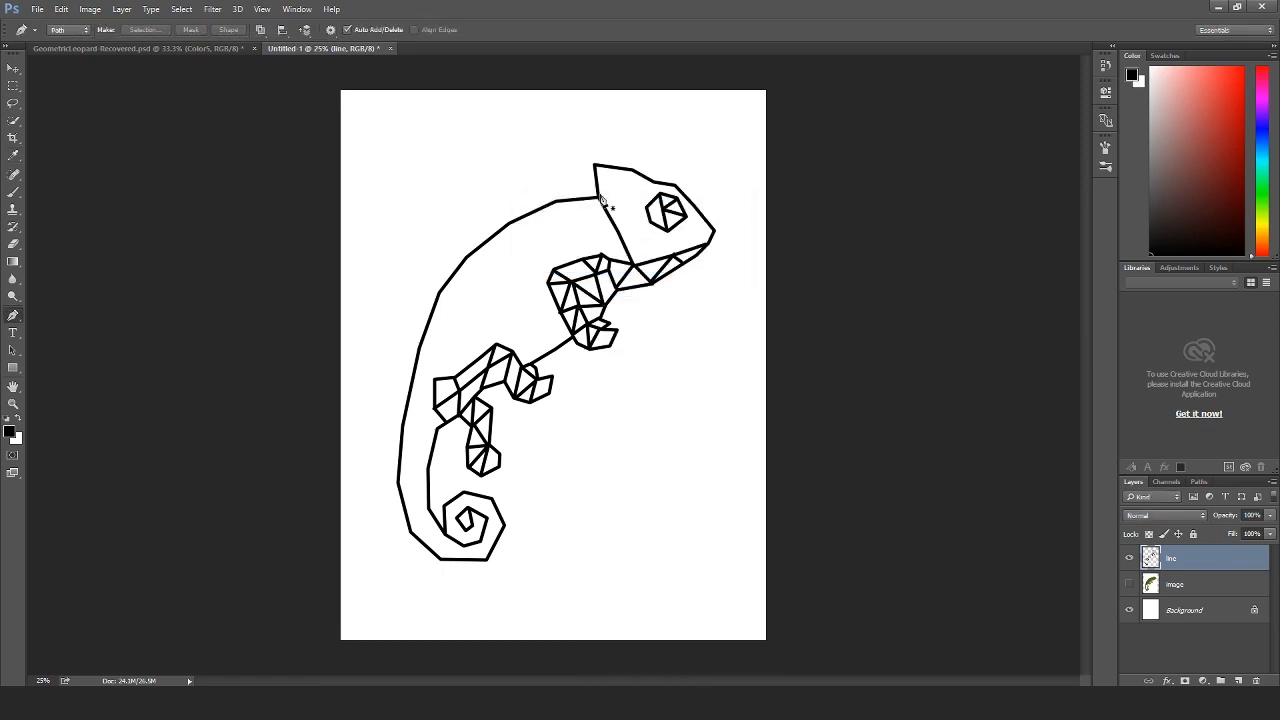
- Divide the head crest into triangles with straight paths running from the back of the head to the eye and stroke them
left_click(633, 171)
left_click(598, 197)
left_click(769, 191, "ctrl")
left_click(659, 194)
left_click(654, 182)
left_click(769, 208, "ctrl")
left_click(598, 197)
left_click(647, 207)
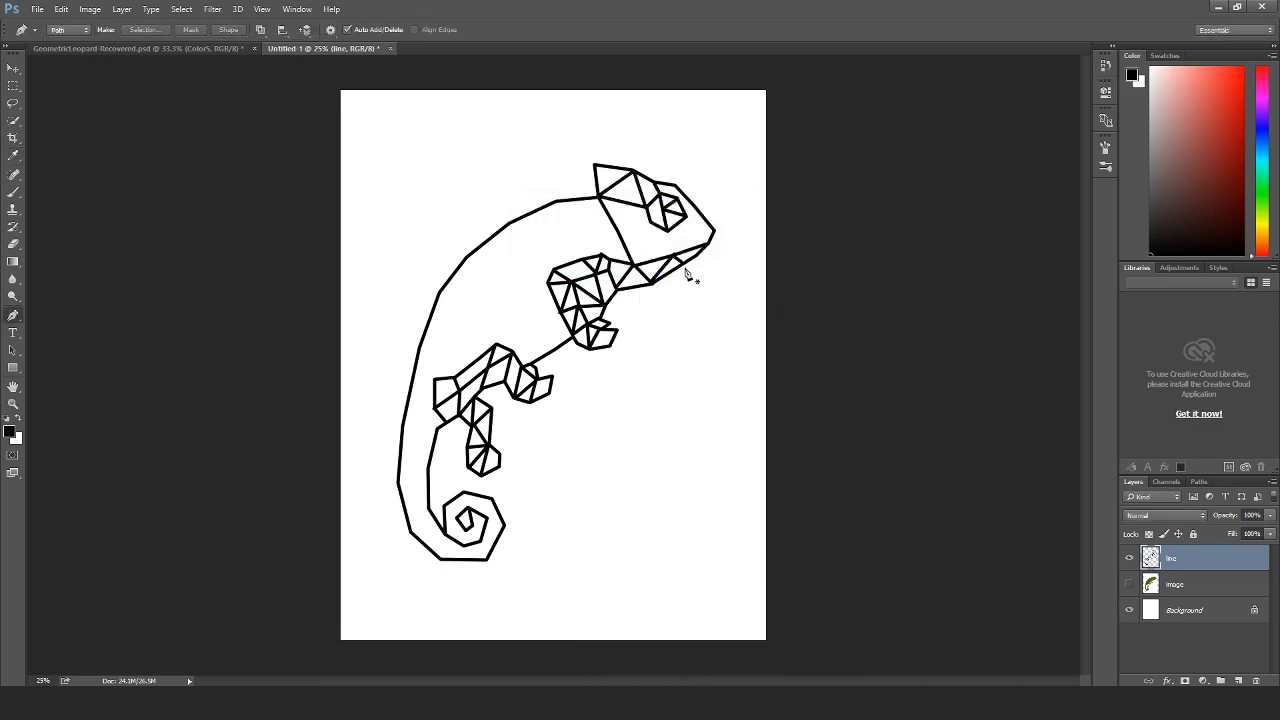
- Fill the cheek and snout with triangles using straight paths from the eye to the jaw and head edges, stroked with the Brush
left_click(649, 222)
left_click(619, 233)
left_click(647, 207)
left_click(800, 280, "ctrl")
left_click(649, 222)
left_click(633, 264)
left_click(668, 231)
left_click(674, 255)
right_click(704, 216)
left_click(755, 241)
- Divide the curled tail spiral into facets with short straight paths stroked by the Brush
left_click(487, 518)
left_click(474, 525)
right_click(476, 523)
left_click(525, 270)
key("Return")
key("Return")
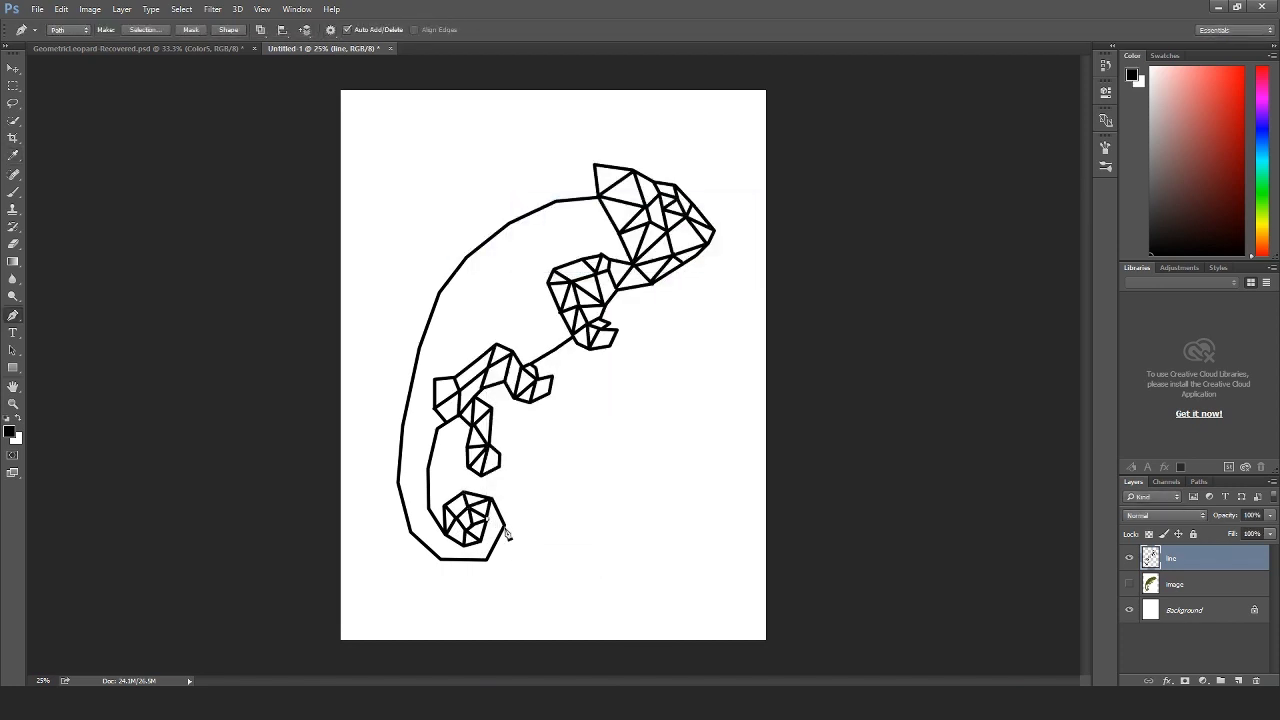
right_click(488, 520)
left_click(584, 296)
left_click(722, 238)
- Divide the lower tail and rump into triangles with zigzag paths between the outer and inner edges and stroke them
left_click(464, 557)
left_click(441, 559)
left_click(411, 532)
left_click(429, 508)
left_click(398, 483)
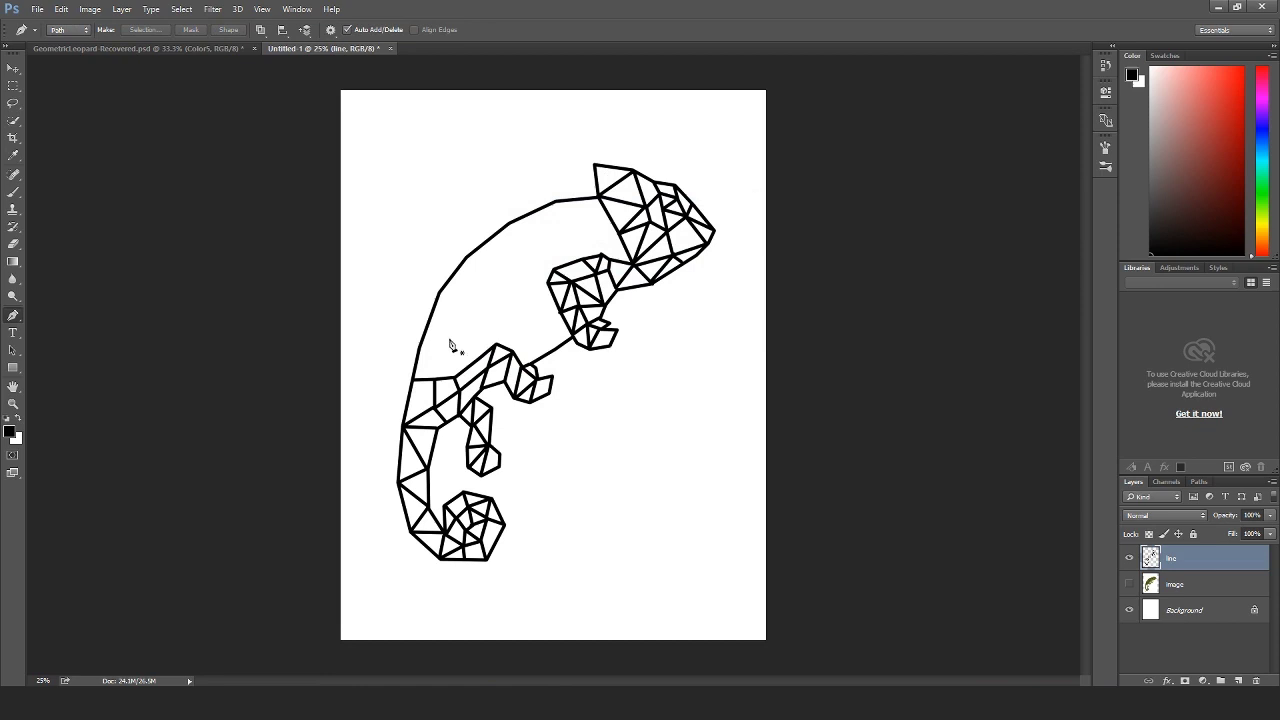
right_click(443, 313)
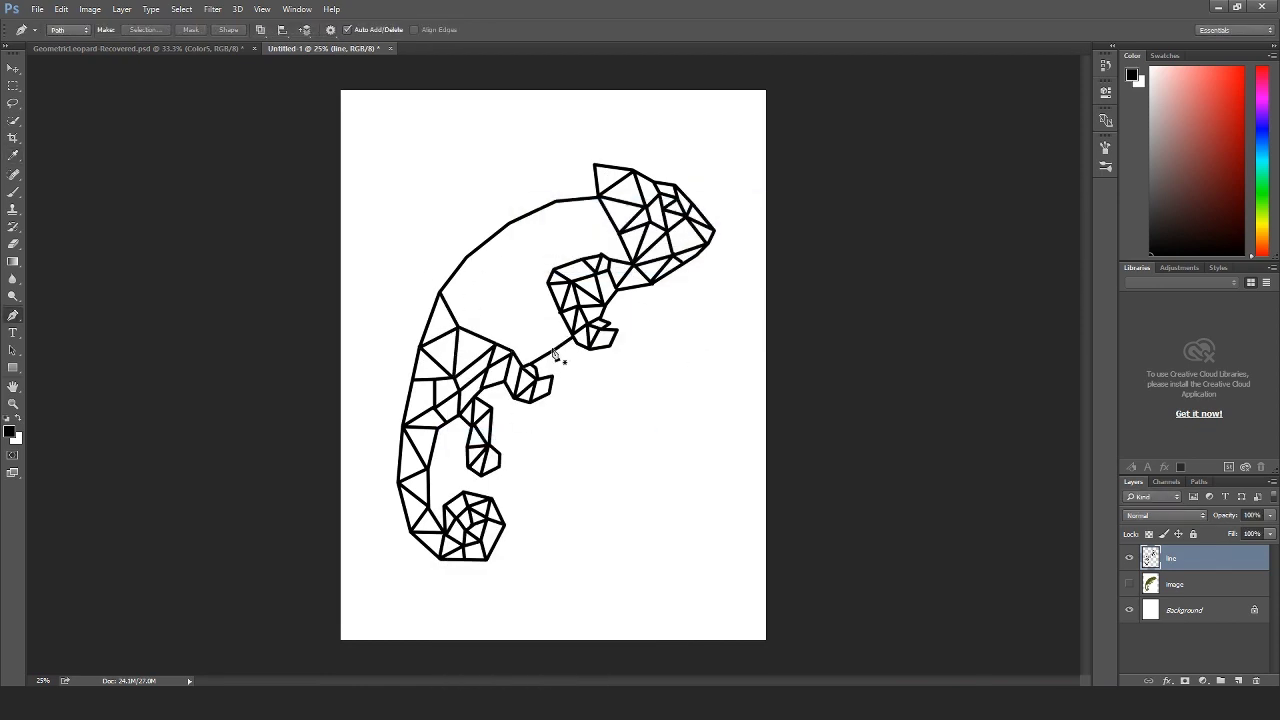
- Draw and stroke paths forming triangles between the belly, rear body and back, stepping back one history state at the end
left_click(508, 300)
left_click(512, 351)
left_click(549, 353)
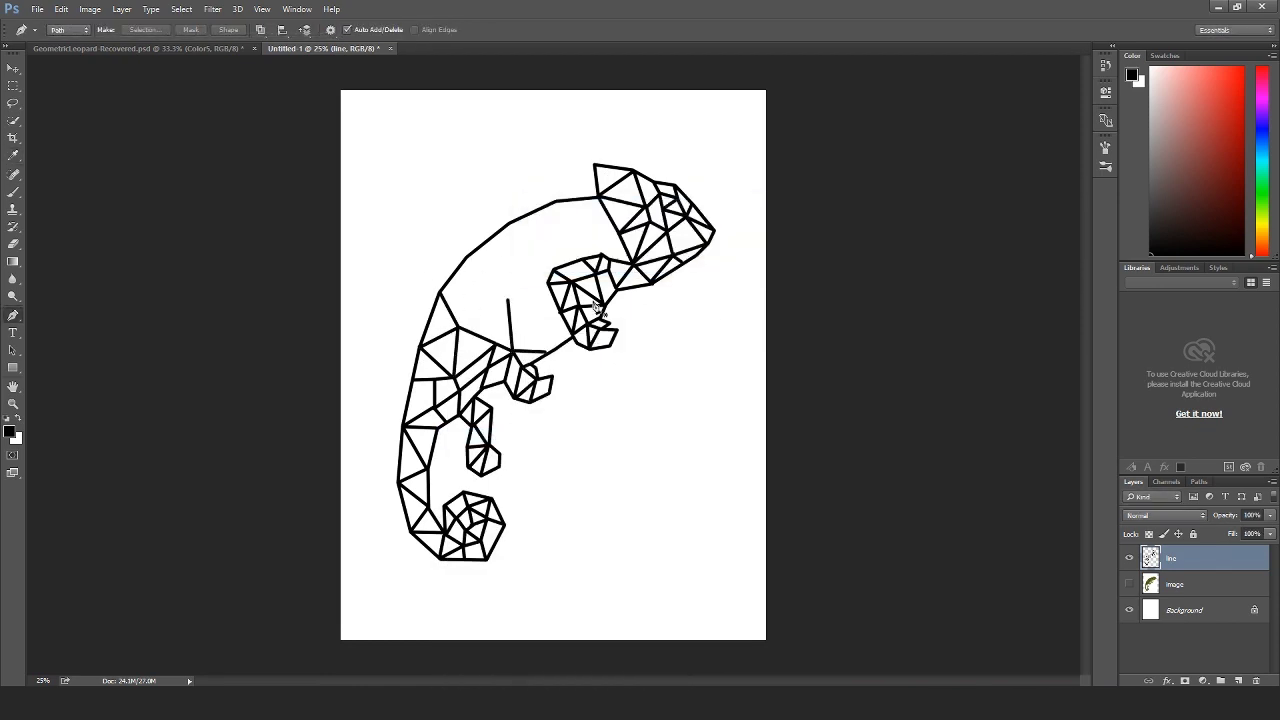
left_click(508, 300)
left_click(459, 326)
left_click(466, 258)
left_click(508, 300)
right_click(479, 288)
key("Escape")
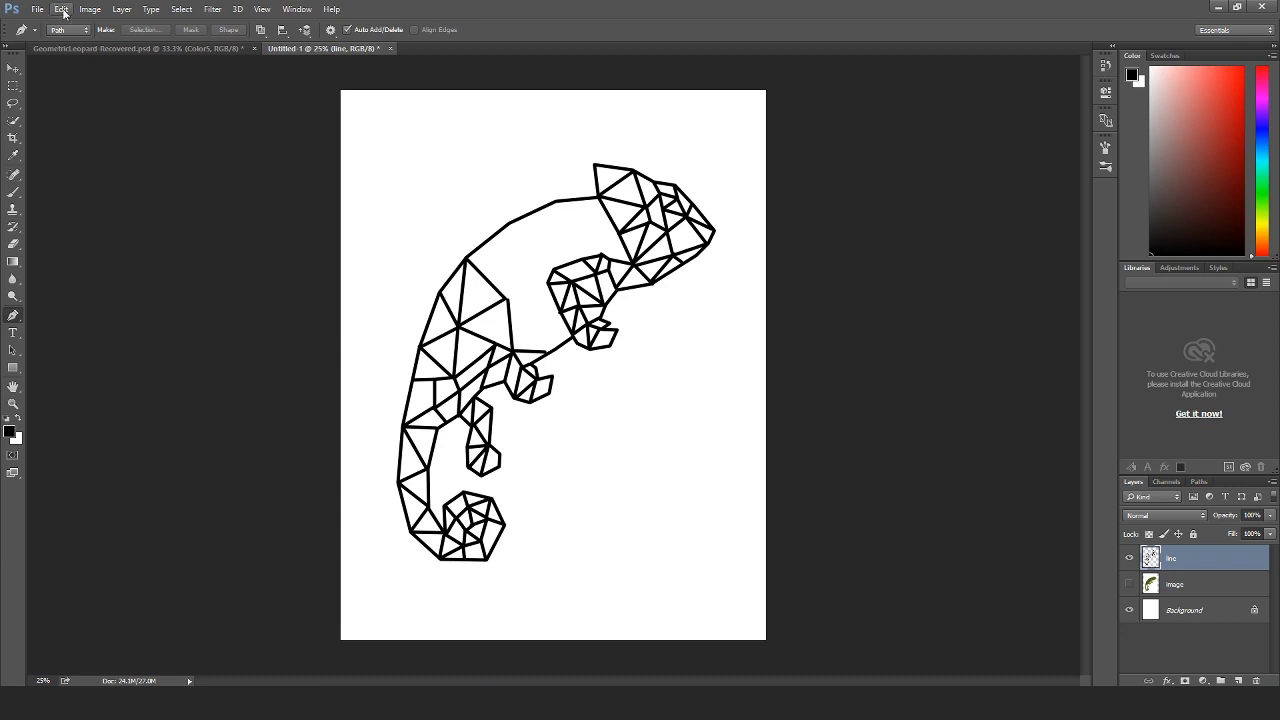
left_click(63, 12)
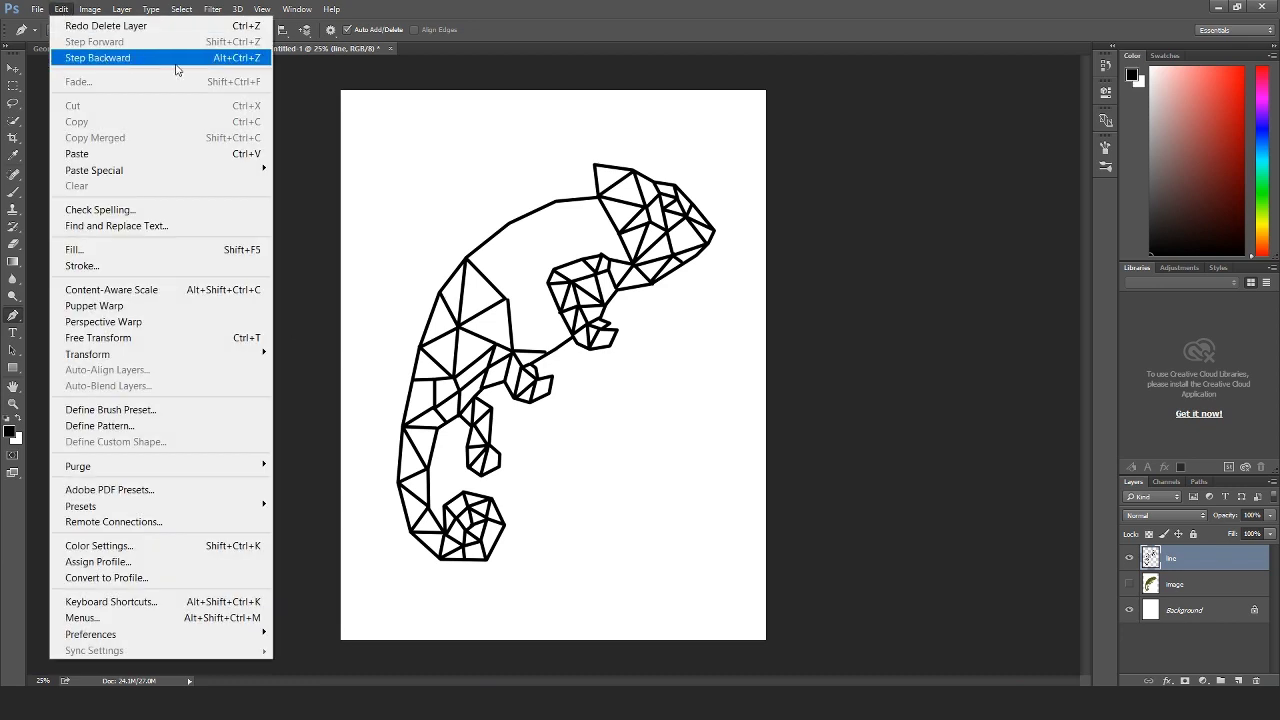
left_click(176, 58)
- Draw a path from the back edge through the mid body to the front leg's bend and stroke it with the Brush
left_click(507, 224)
left_click(521, 251)
left_click(508, 298)
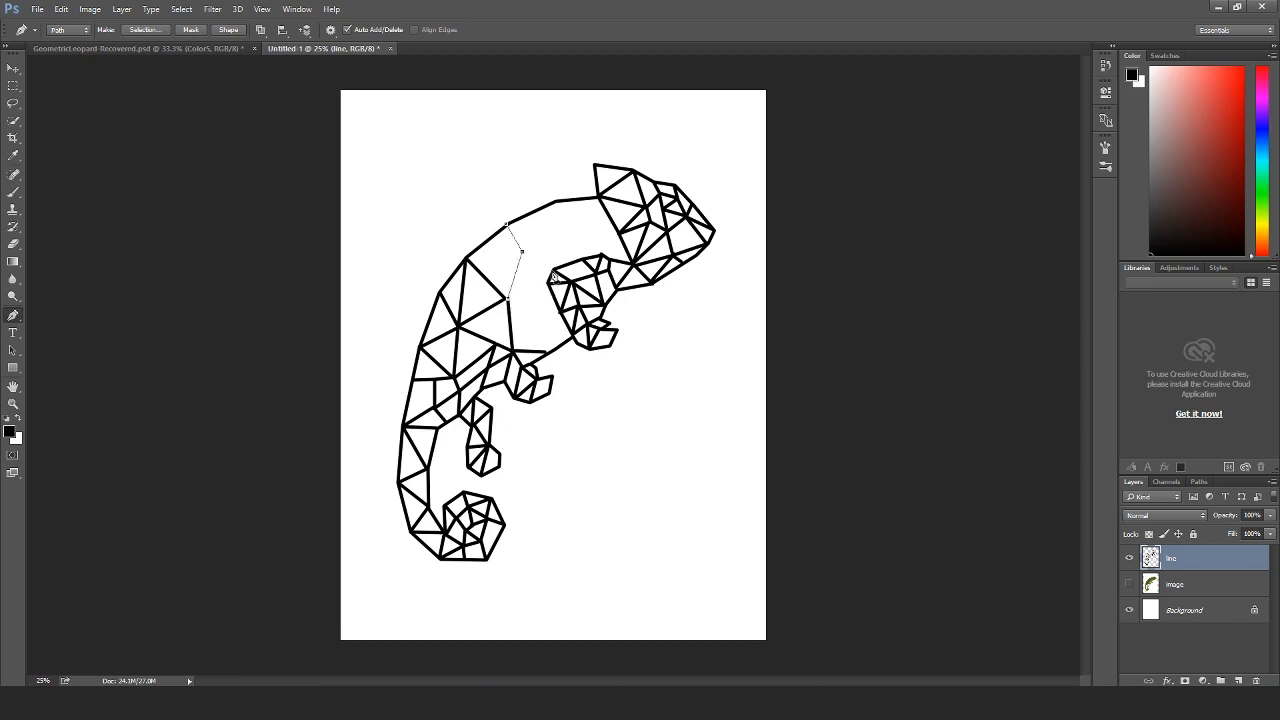
left_click(547, 281)
right_click(523, 267)
left_click(223, 251)
right_click(532, 249)
- Connect the front leg's bend to the upper mid-body vertex with a straight path and stroke it with the Brush
left_click(557, 281)
left_click(547, 281)
left_click(521, 251)
right_click(523, 258)
left_click(558, 365)
key("Return")
- Connect the mid-body vertices to the back edge, the front leg and the belly line with straight stroked paths
left_click(521, 251)
left_click(467, 258)
left_click(562, 311)
left_click(508, 298)
left_click(545, 352)
- Draw a path from the upper mid-body vertex to the back's peak and down to the front leg, and stroke it
left_click(521, 251)
left_click(555, 203)
left_click(553, 265)
key("Return")
- Divide the shoulder area between the head, the back and the front leg into triangles with straight stroked paths
left_click(598, 197)
left_click(587, 225)
left_click(555, 203)
key("Return")
left_click(587, 225)
left_click(581, 258)
right_click(566, 242)
left_click(615, 354)
left_click(840, 298)
key("Return")
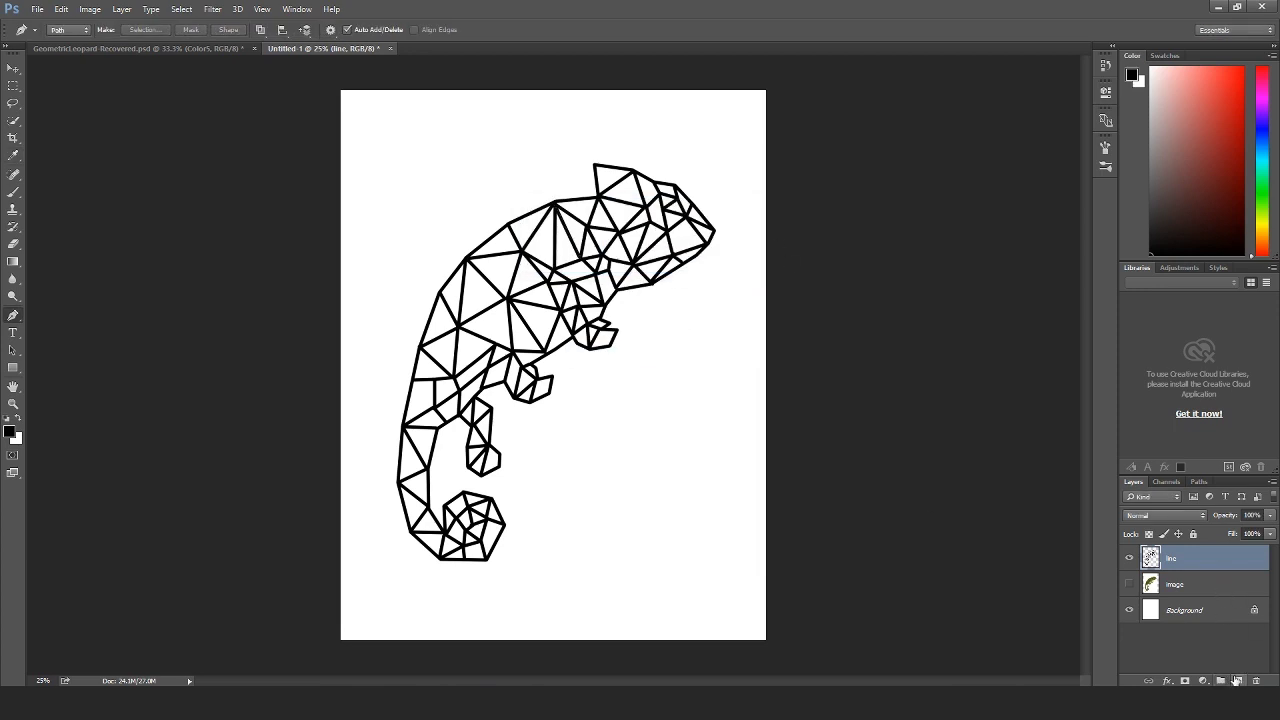
- Create a new layer above the line layer and name it Green1
left_click(1237, 680)
double_click(1175, 560)
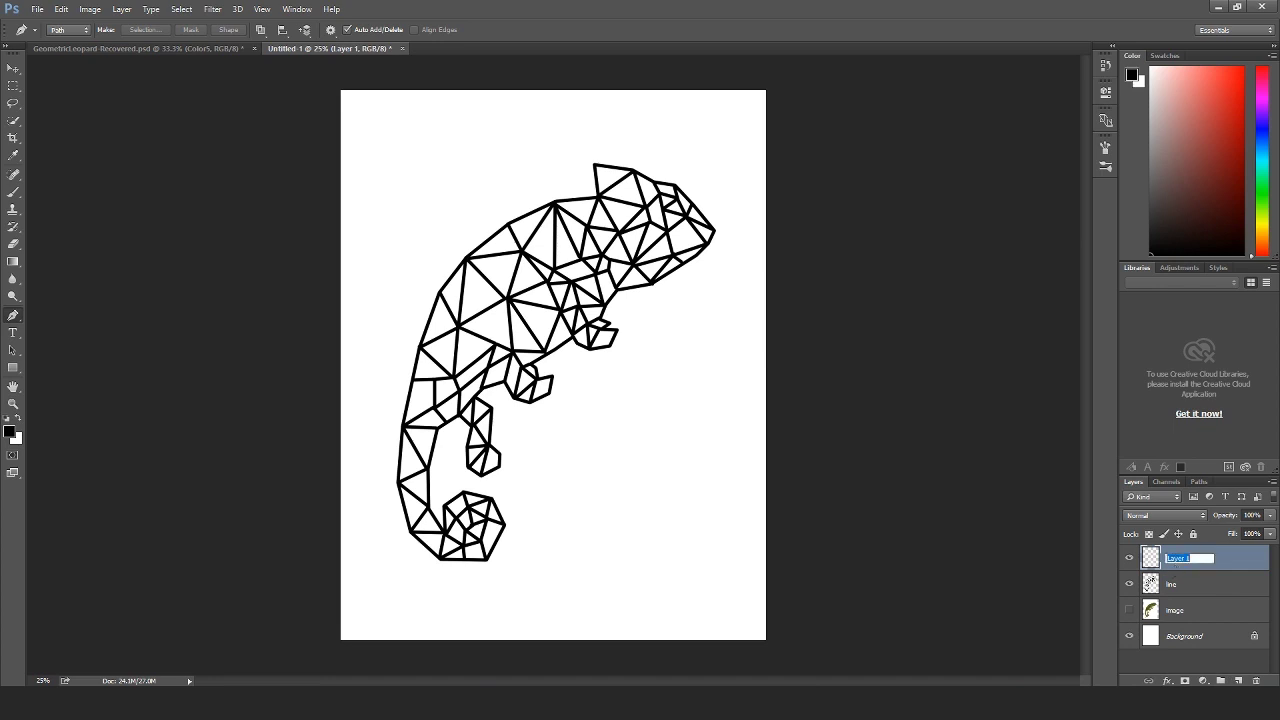
type("c")
type("reen1")
key("Return")
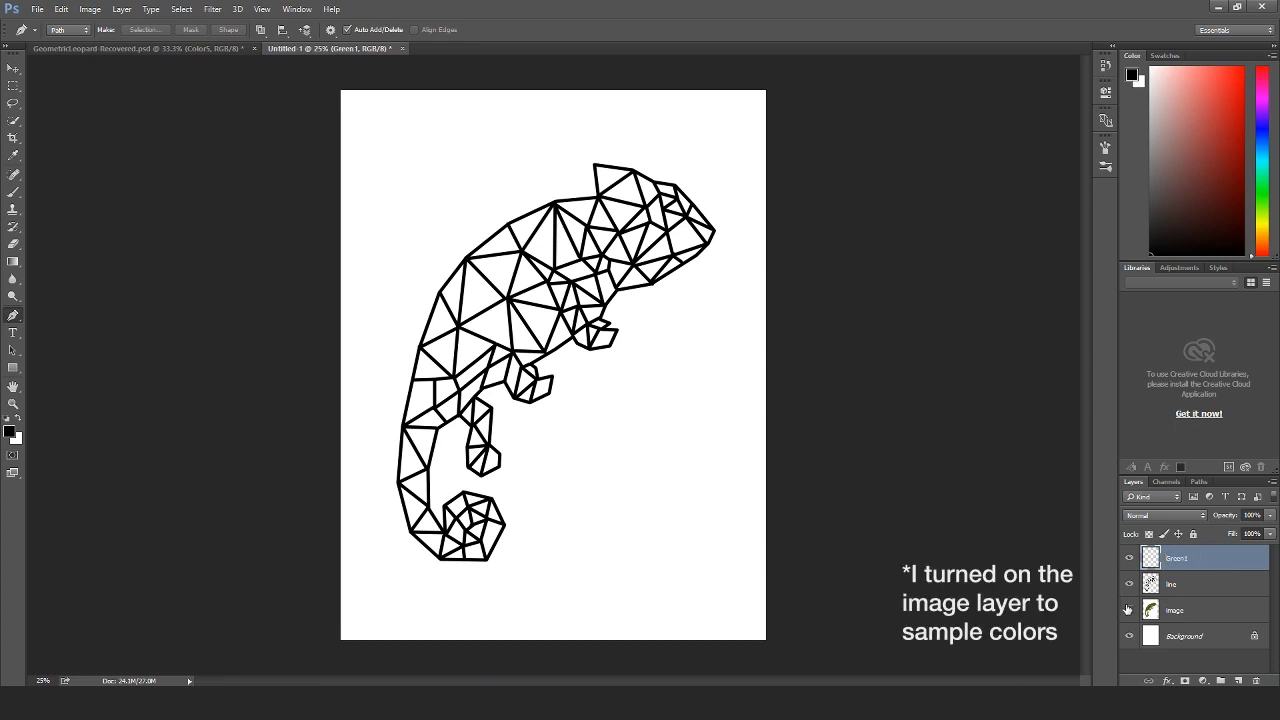
- Reveal the chameleon photo without the line layer and sample a green from its back with the Paint Bucket tool
left_click(1129, 610)
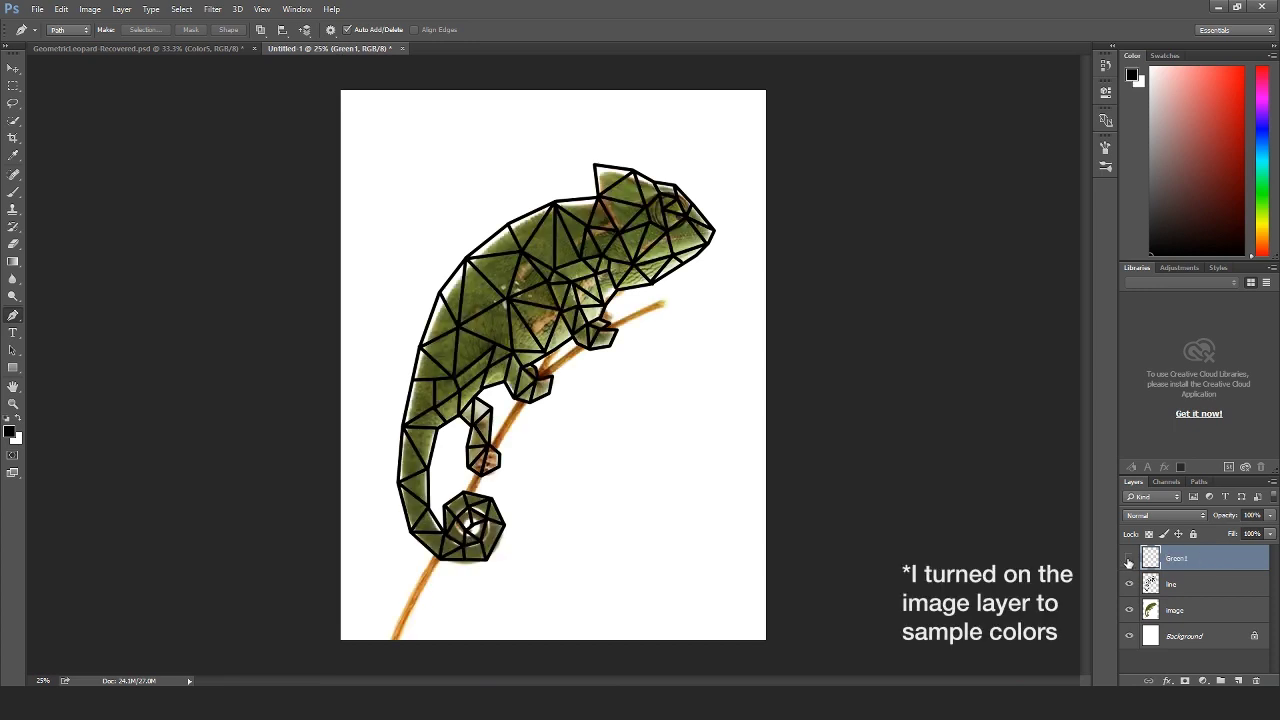
left_click(1129, 558)
left_click(1129, 584)
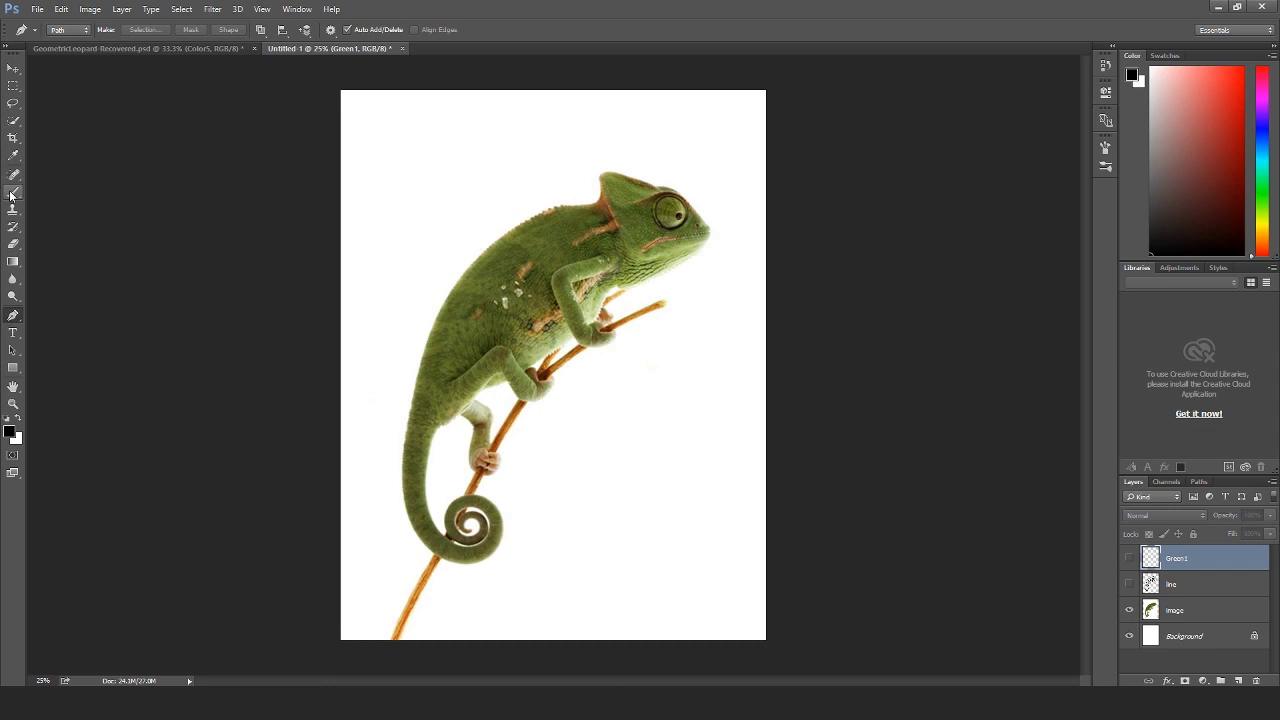
left_click(12, 262)
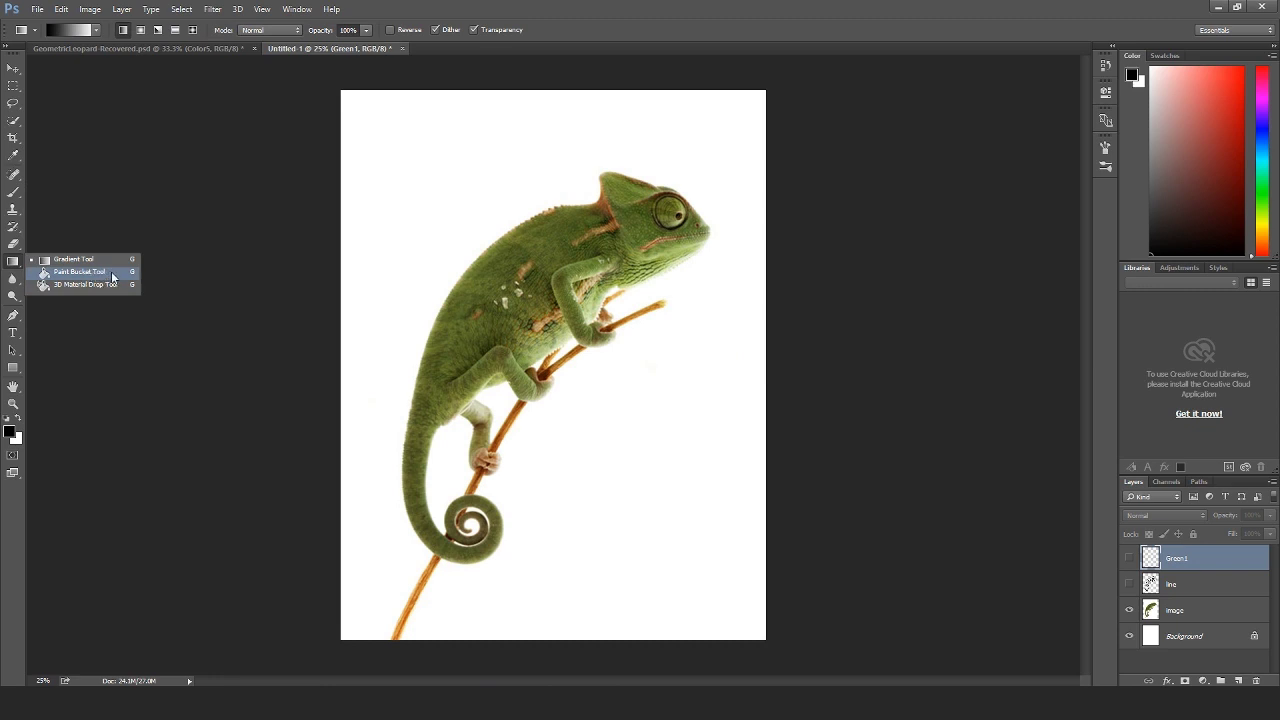
left_click(80, 272)
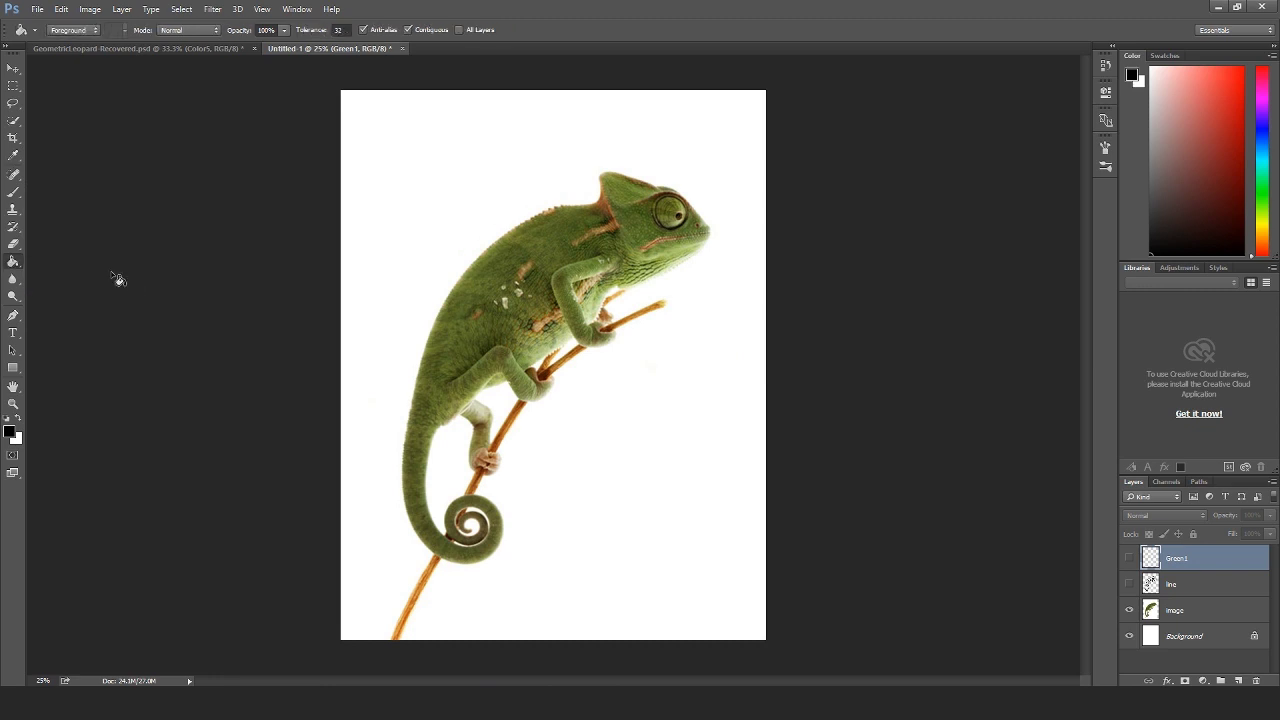
left_click(1129, 558)
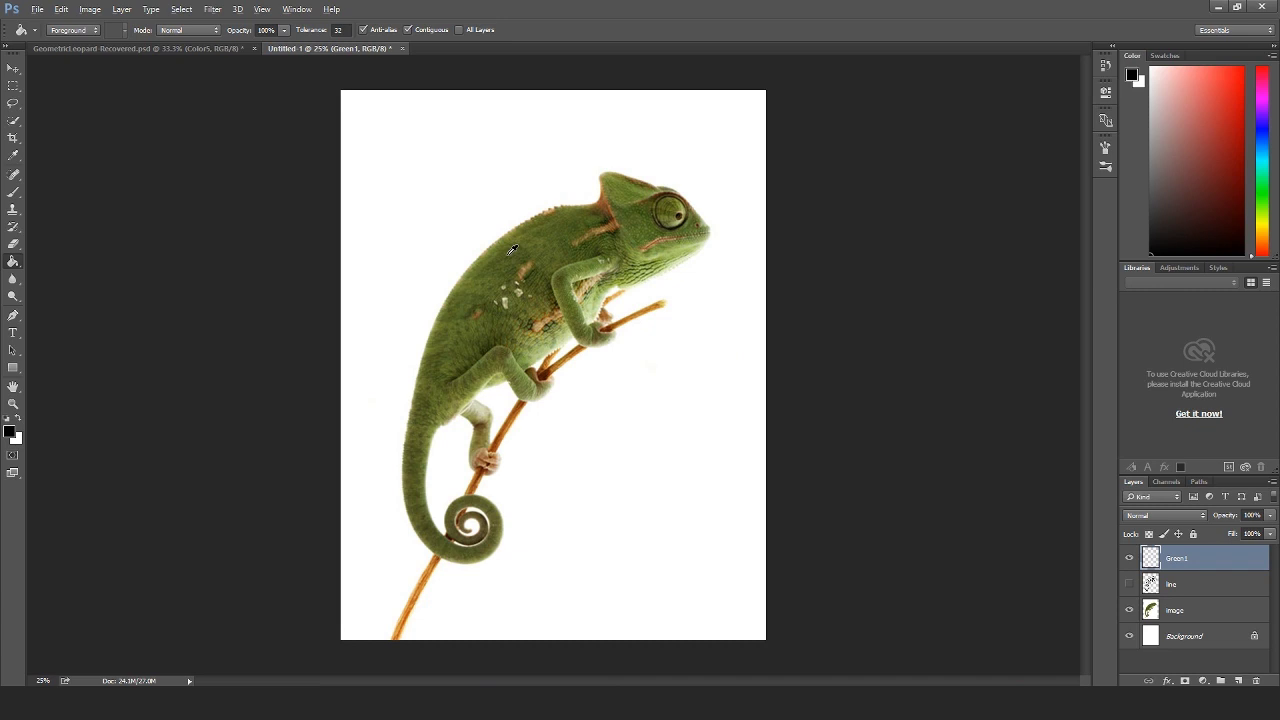
left_click(509, 254, "alt")
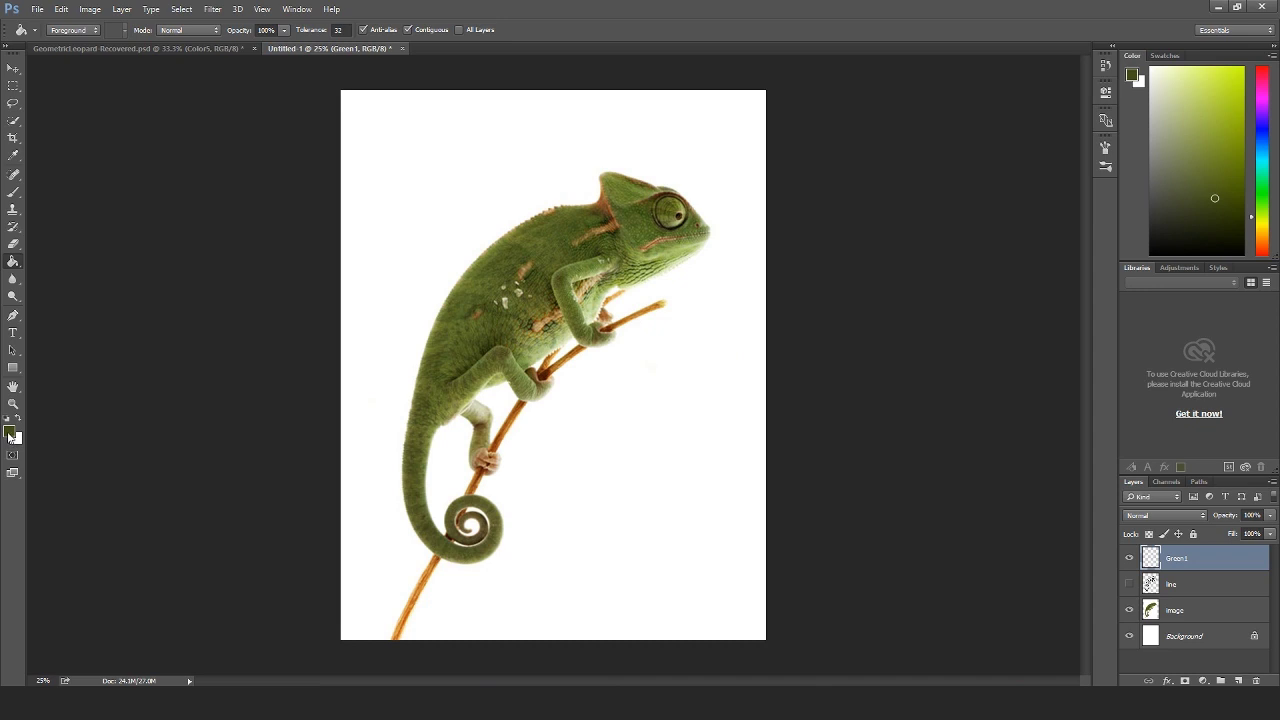
- Change the foreground colour to a bright green, show the line layer again and hide the image layer
left_click(10, 434)
left_click_drag(587, 276, 608, 221)
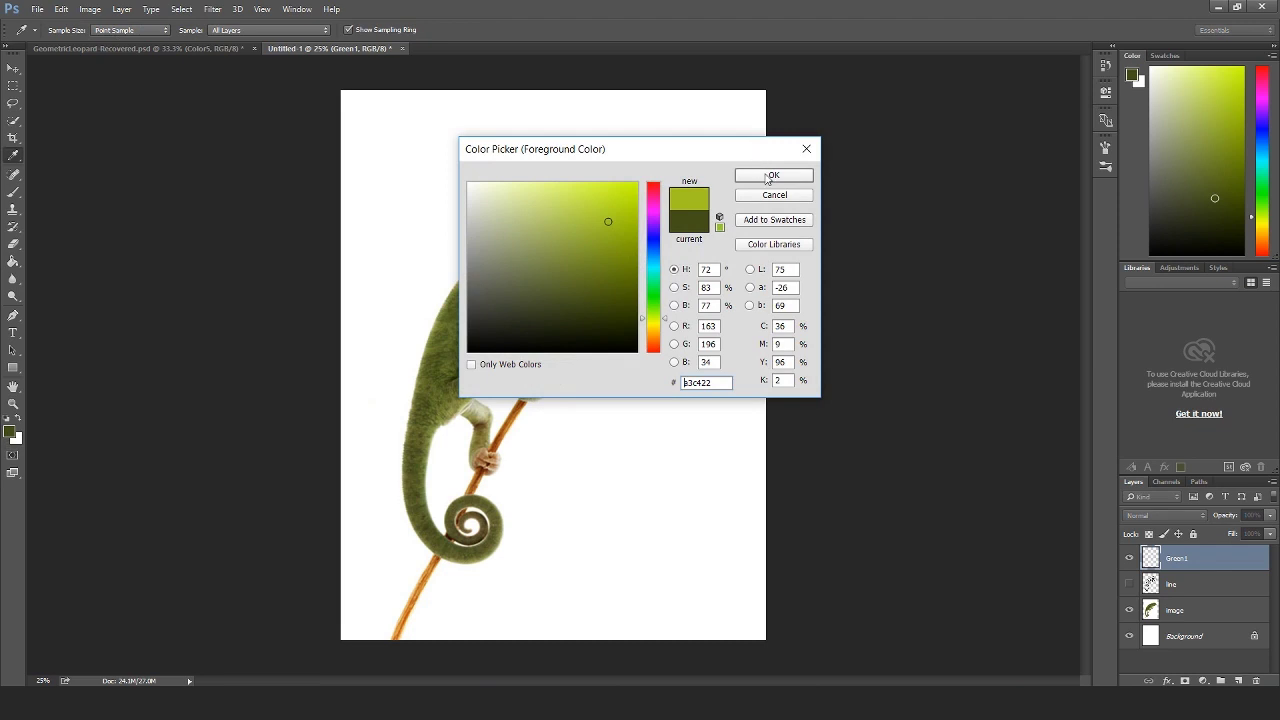
left_click(772, 176)
key("g")
left_click(1129, 584)
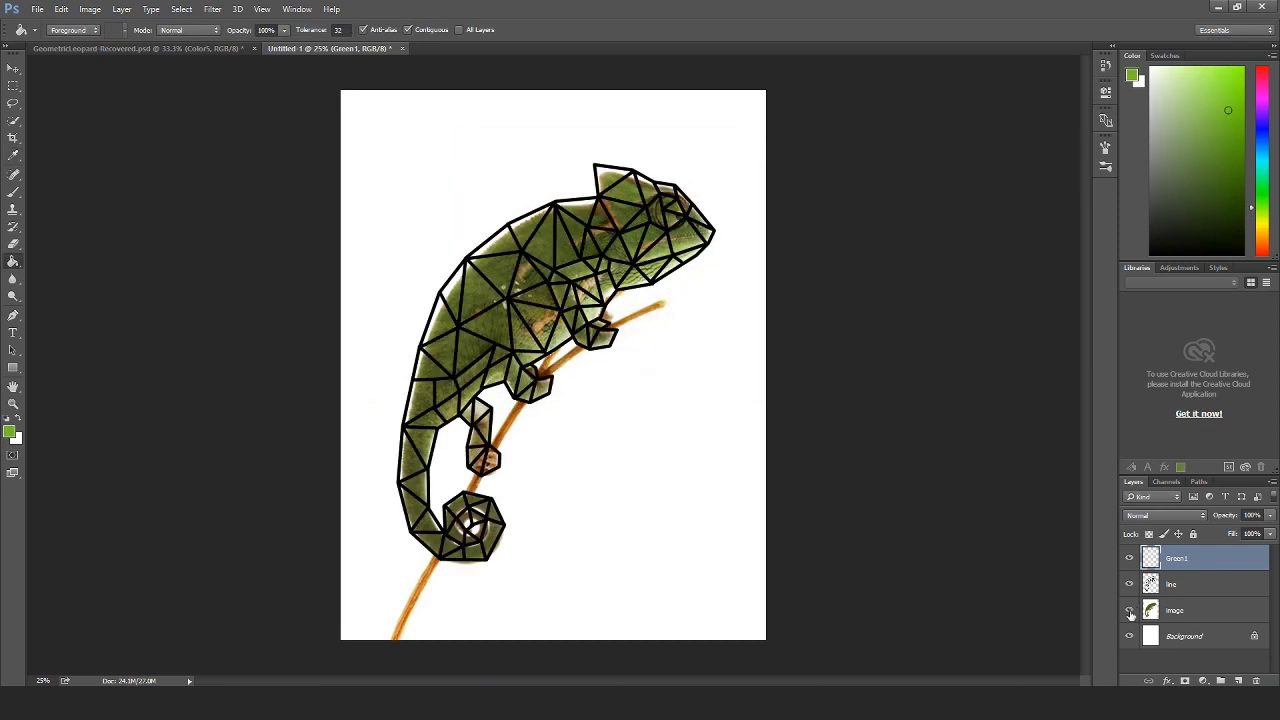
left_click(1129, 610)
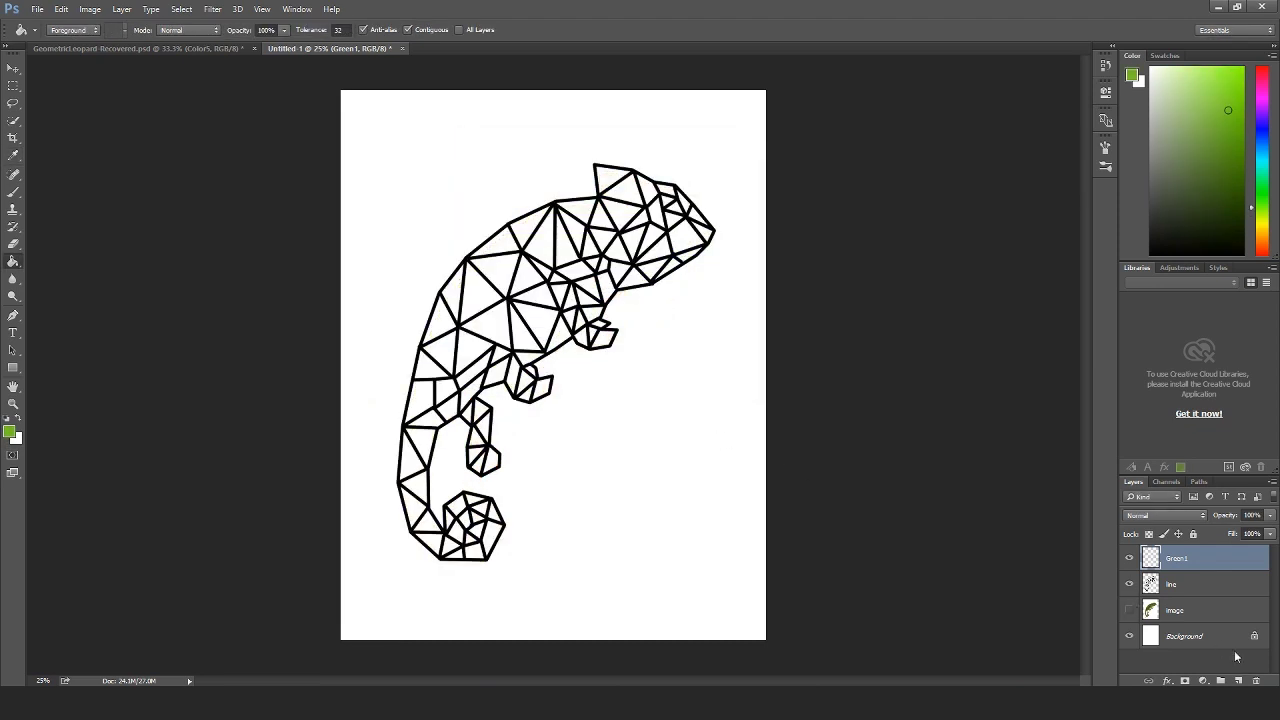
- Select scattered facets across the head, shoulder and mid-body with the Magic Wand on the line layer
left_click(1220, 586)
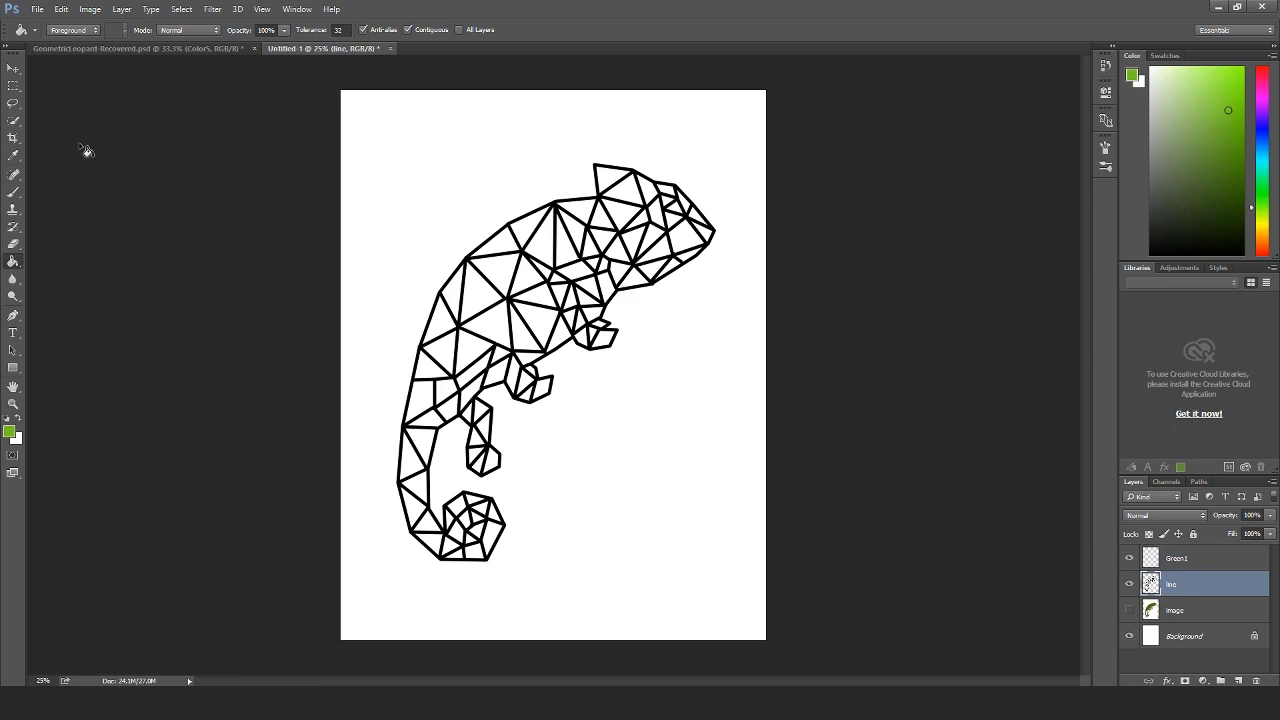
left_click(14, 121)
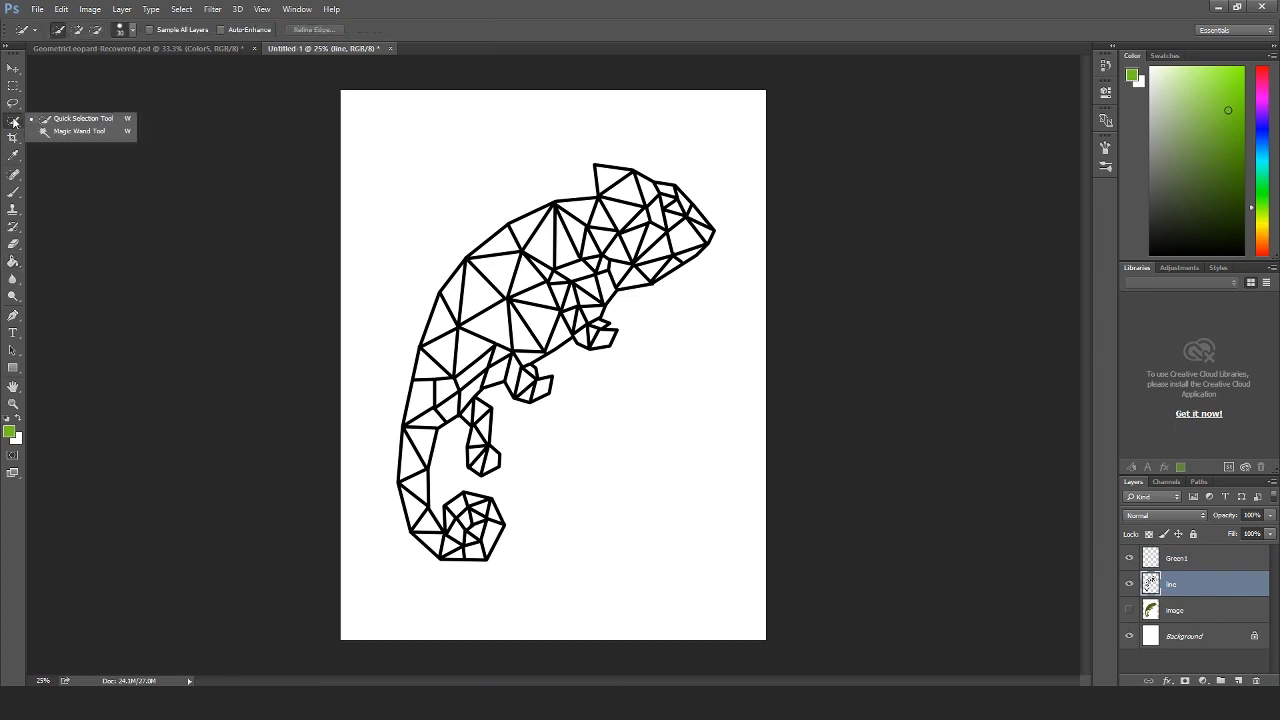
left_click(65, 133)
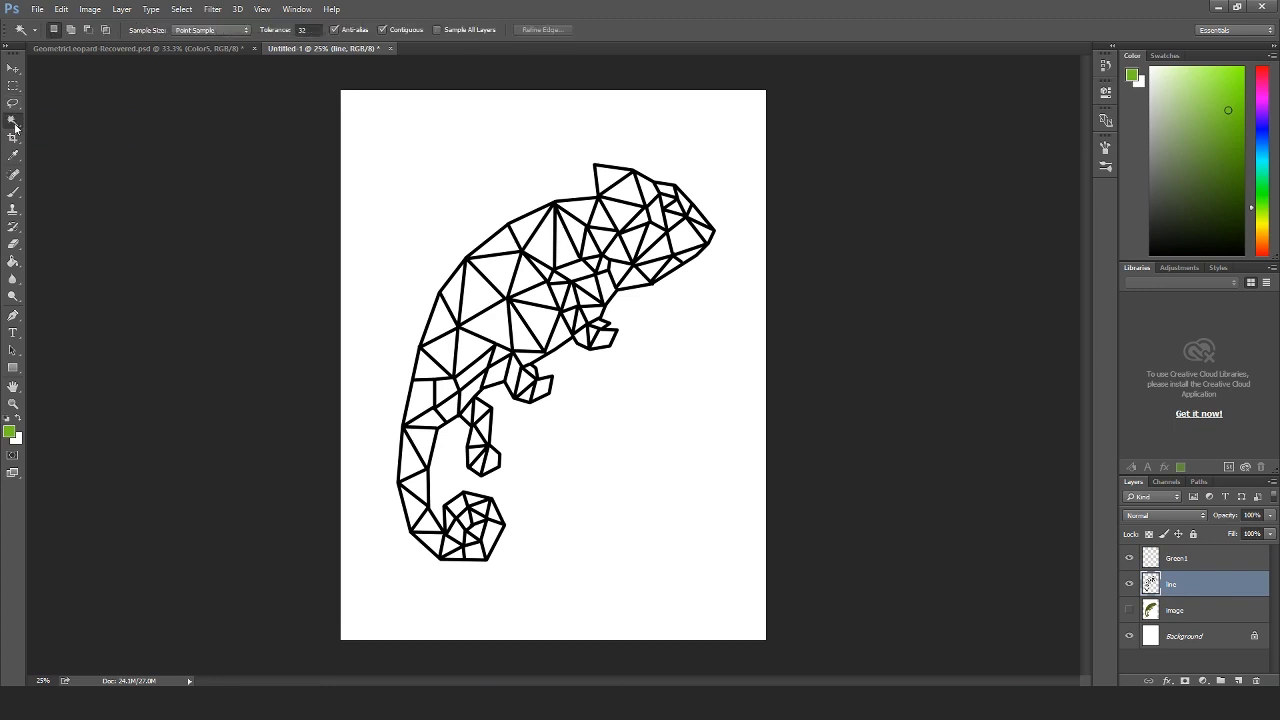
left_click(503, 246)
key("shift")
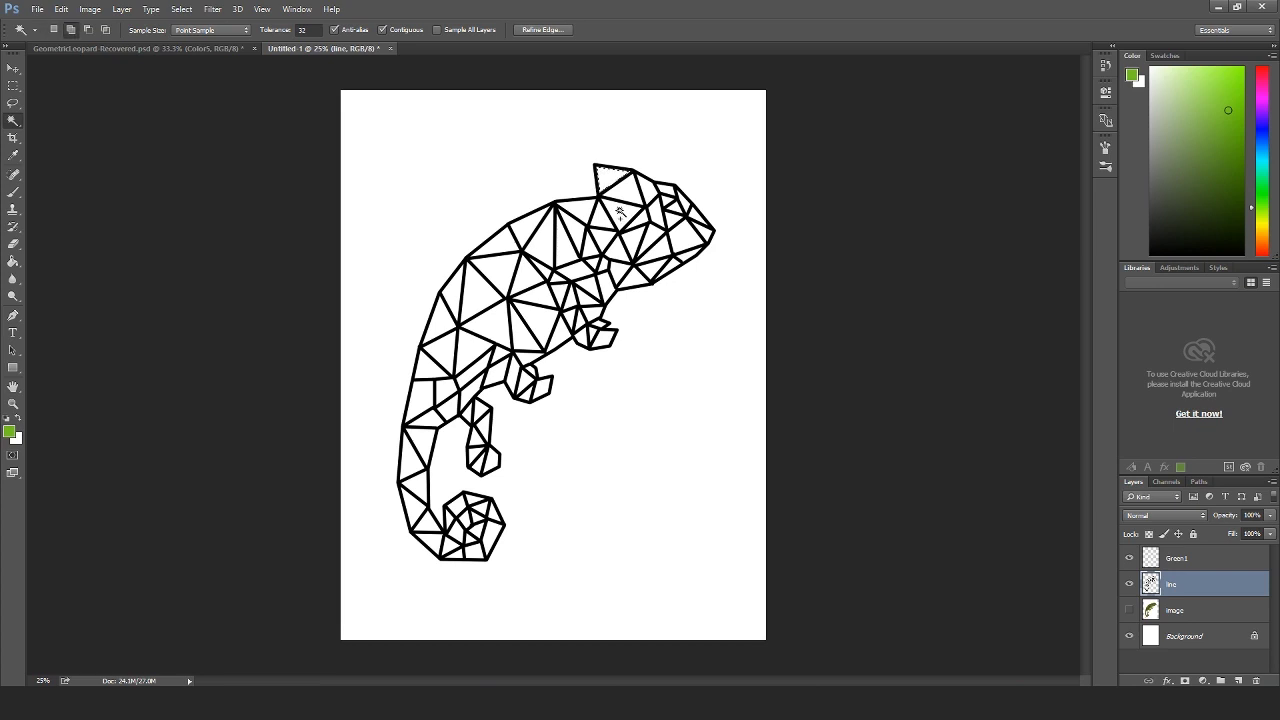
left_click(621, 212, "shift")
left_click(578, 215, "shift")
left_click(564, 242, "shift")
left_click(502, 243, "shift")
left_click(522, 281, "shift")
left_click(527, 316, "shift")
left_click(570, 318, "shift")
left_click(587, 268, "shift")
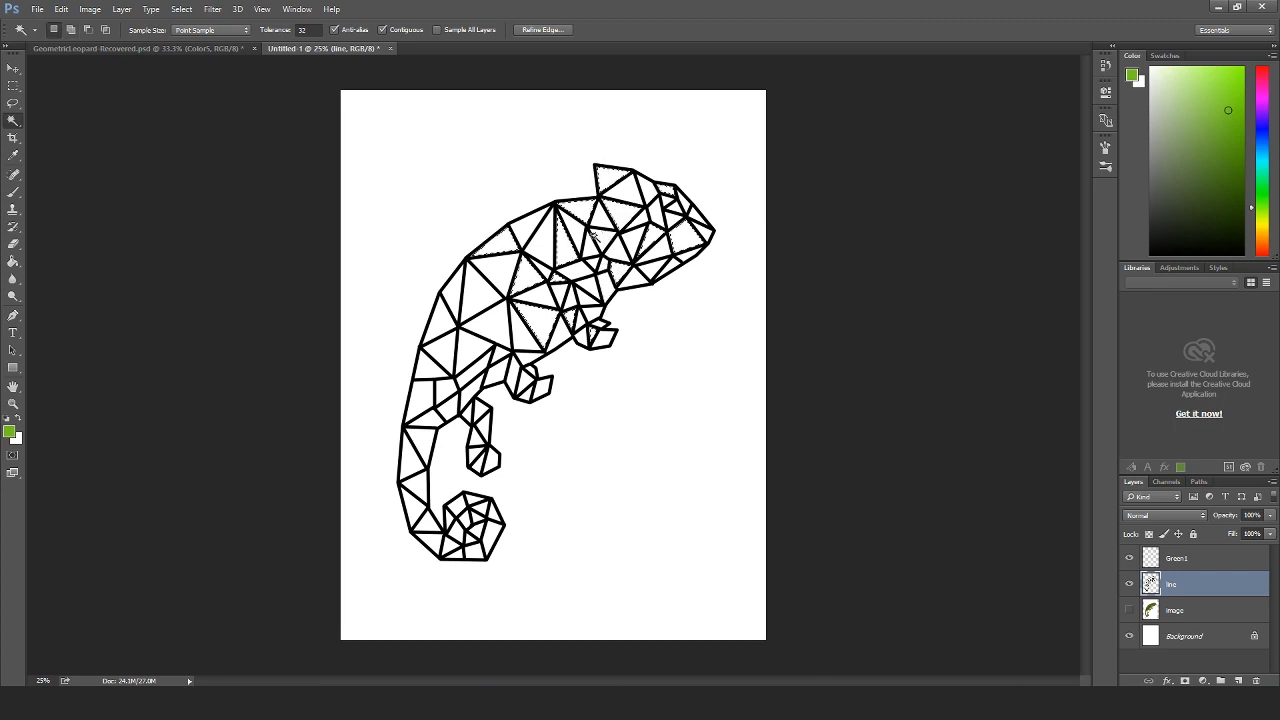
- Extend the selection with scattered facets along the lower back, the tail and the tail coil
left_click(451, 310, "shift")
left_click(432, 367, "shift")
left_click(445, 390, "shift")
left_click(421, 442, "shift")
left_click(410, 505, "shift")
left_click(450, 545, "shift")
left_click(493, 536, "shift")
left_click(468, 519, "shift")
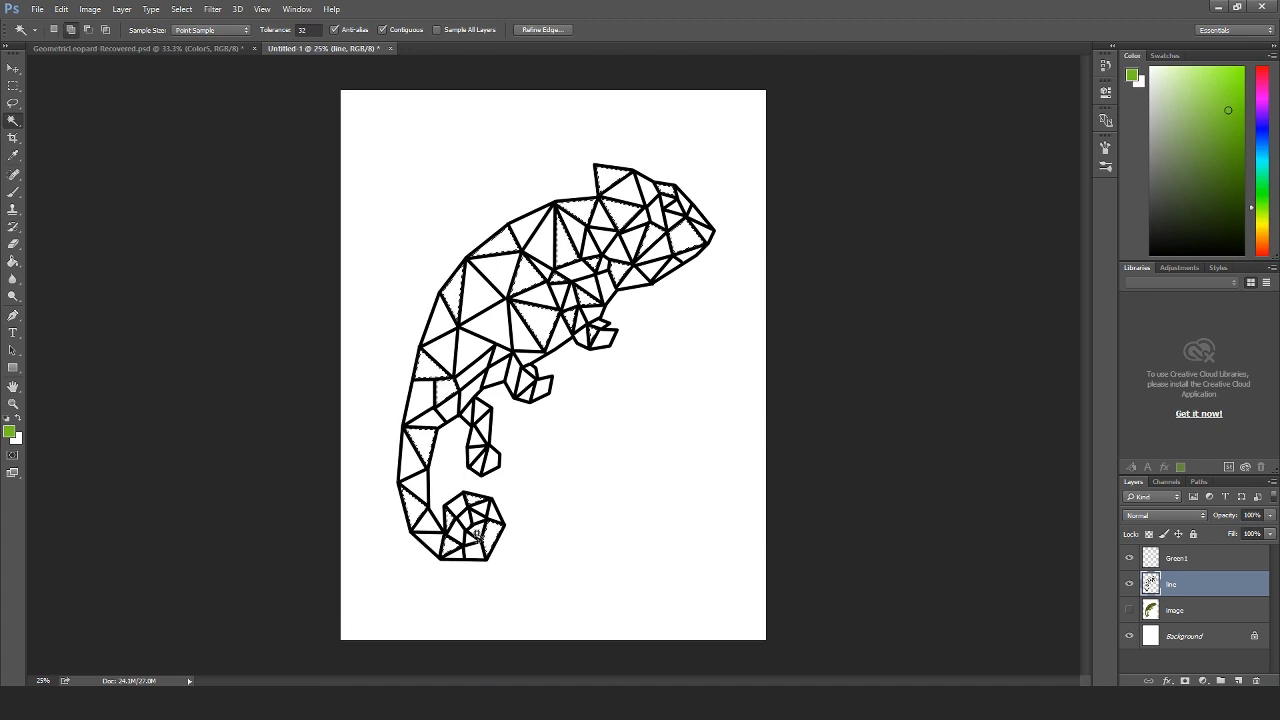
left_click(469, 345, "alt")
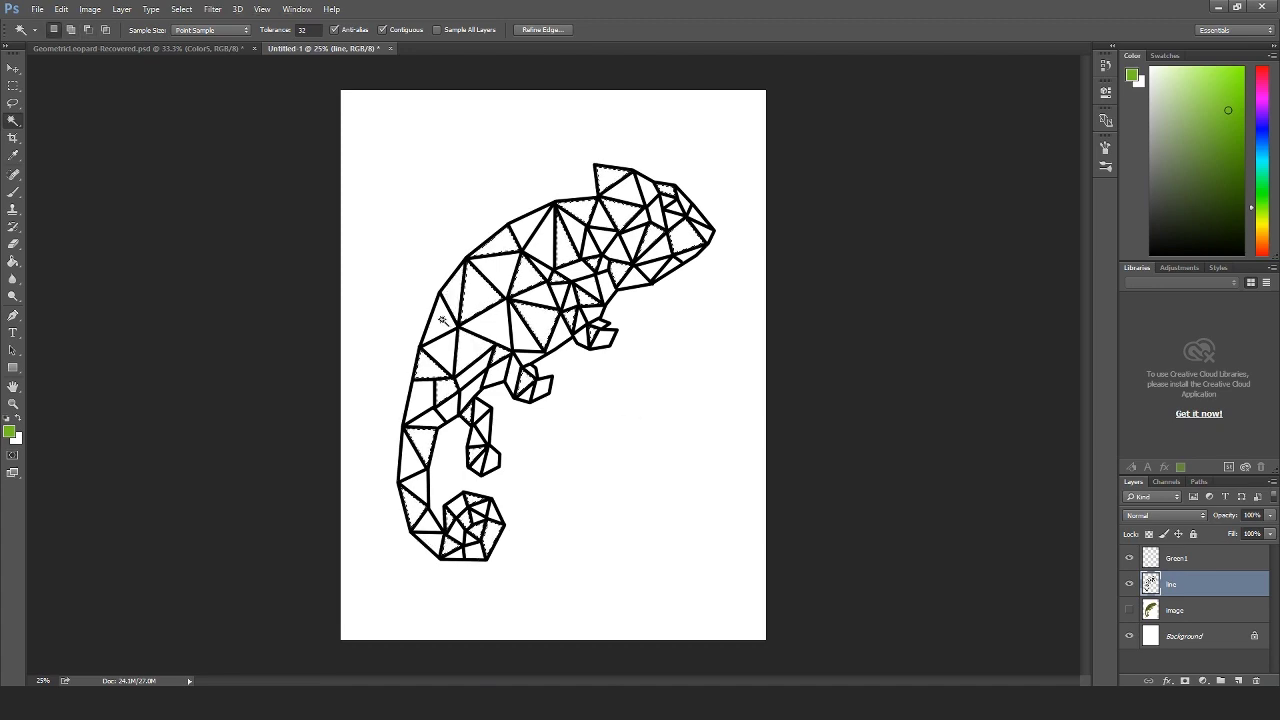
key("shift")
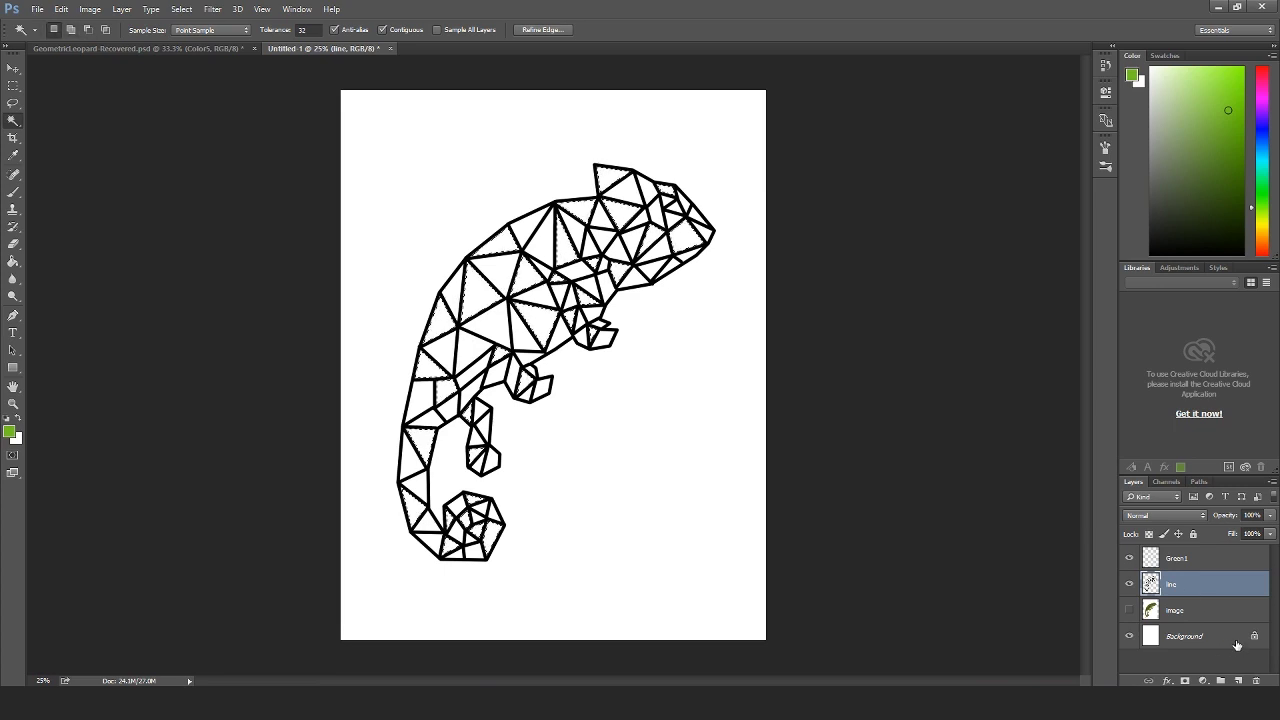
- Fill the selected facets with bright green on the Green1 layer and deselect them
left_click(1226, 565)
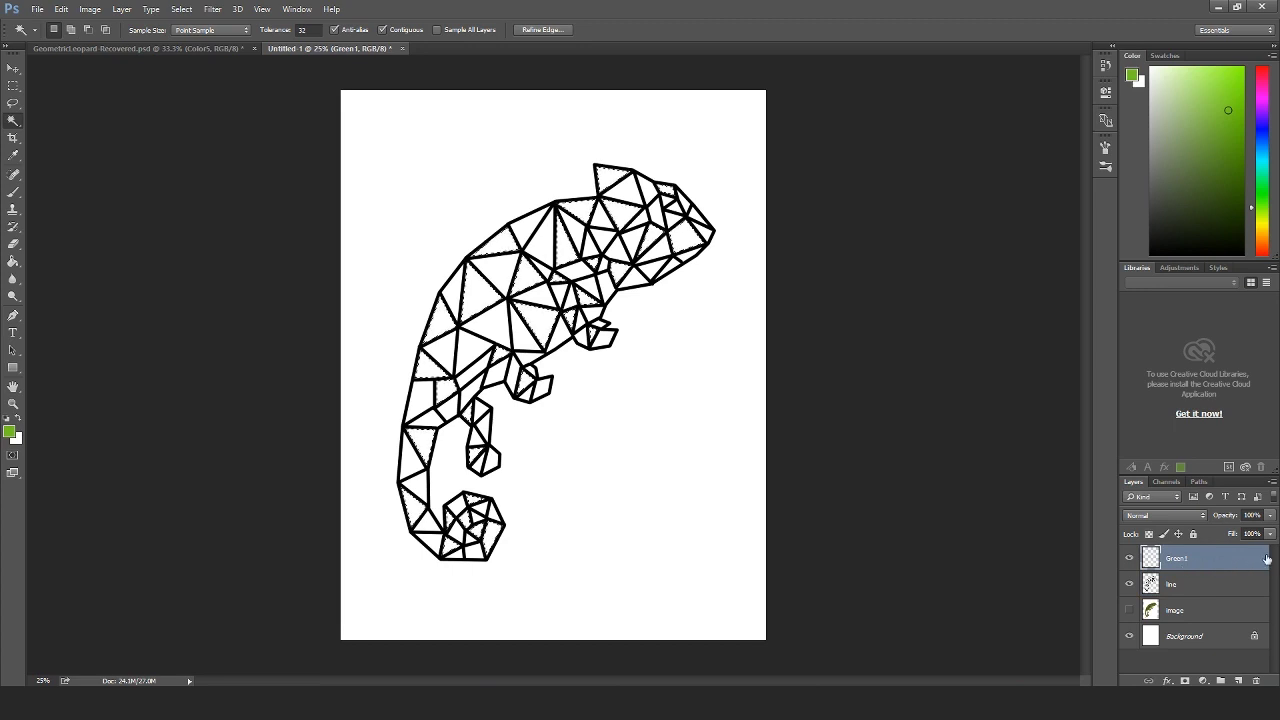
left_click(13, 262)
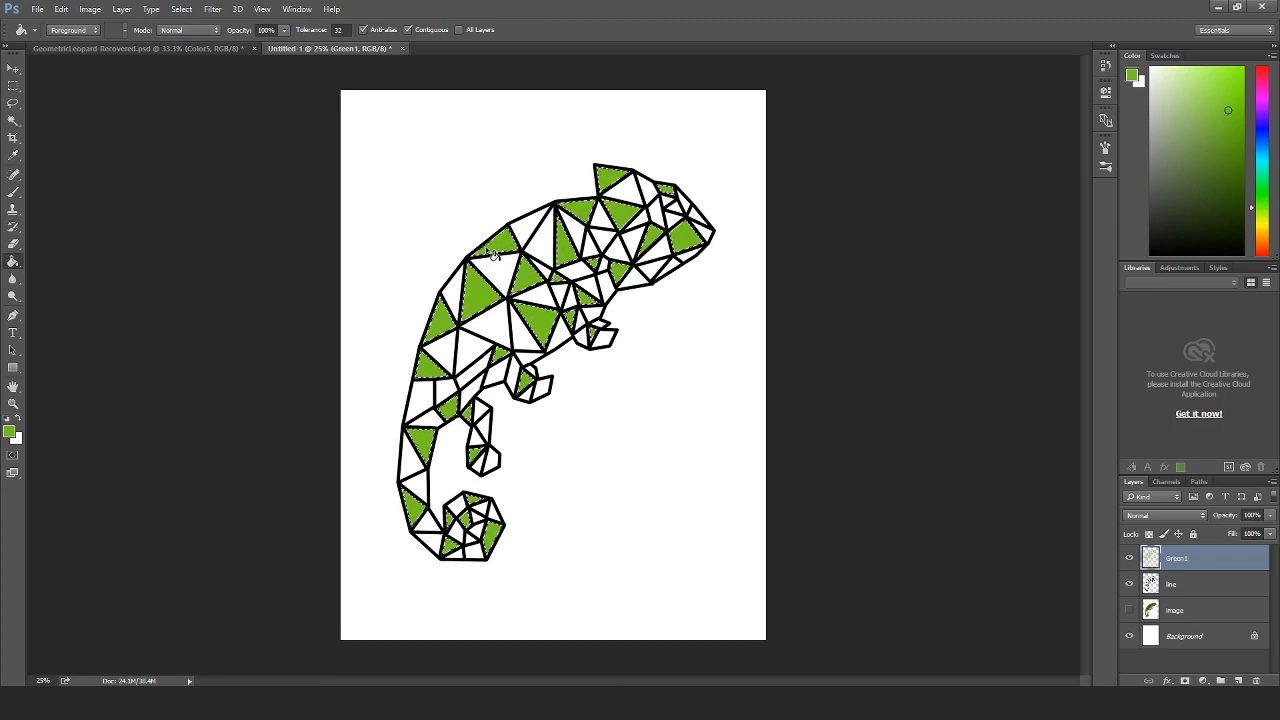
key("ctrl+d")
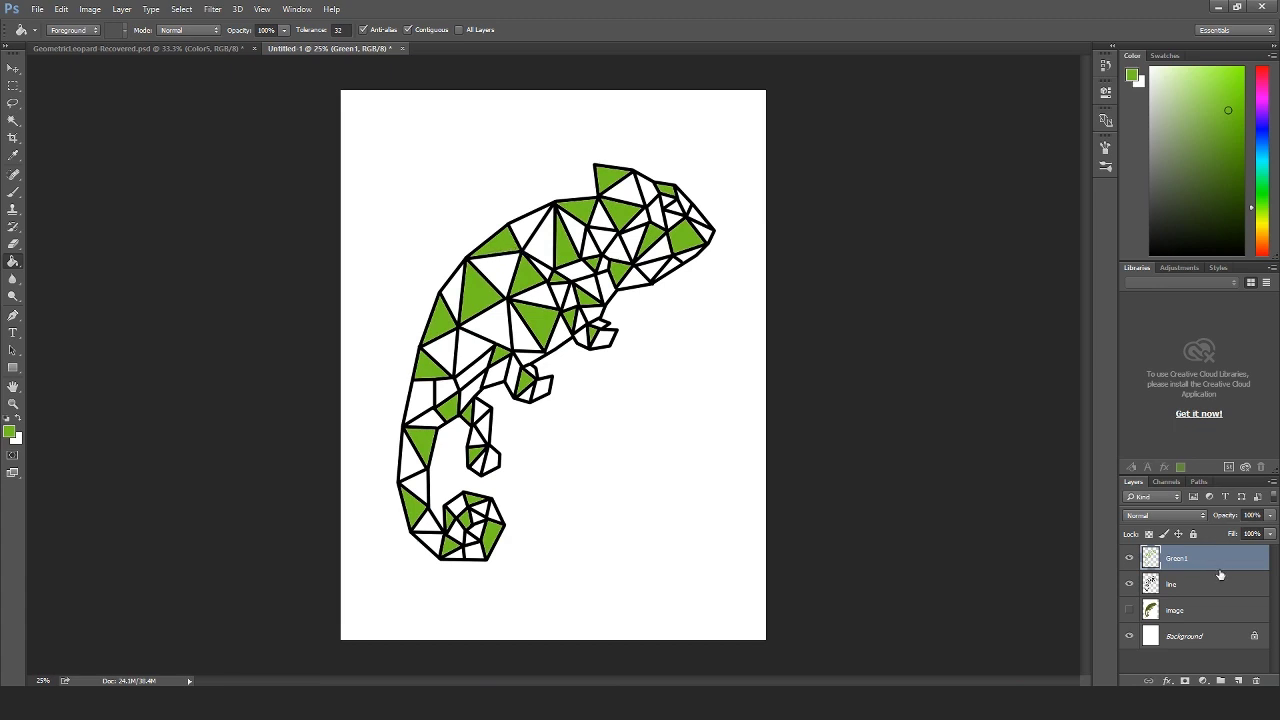
- Create a new layer above Green1 and name it Green2
left_click(1238, 680)
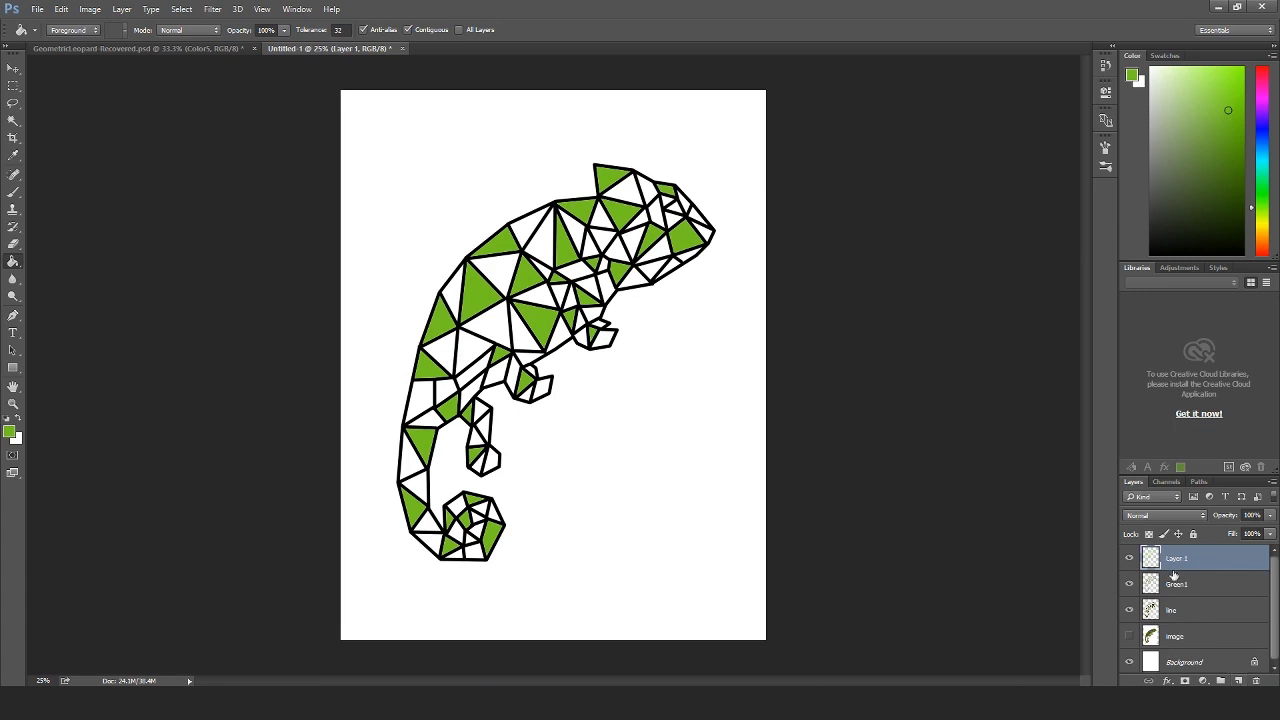
double_click(1175, 560)
type("Green2")
key("Return")
- Select a second set of unfilled facets on the head, back, tail and coil with the Magic Wand on the line layer
left_click(1190, 612)
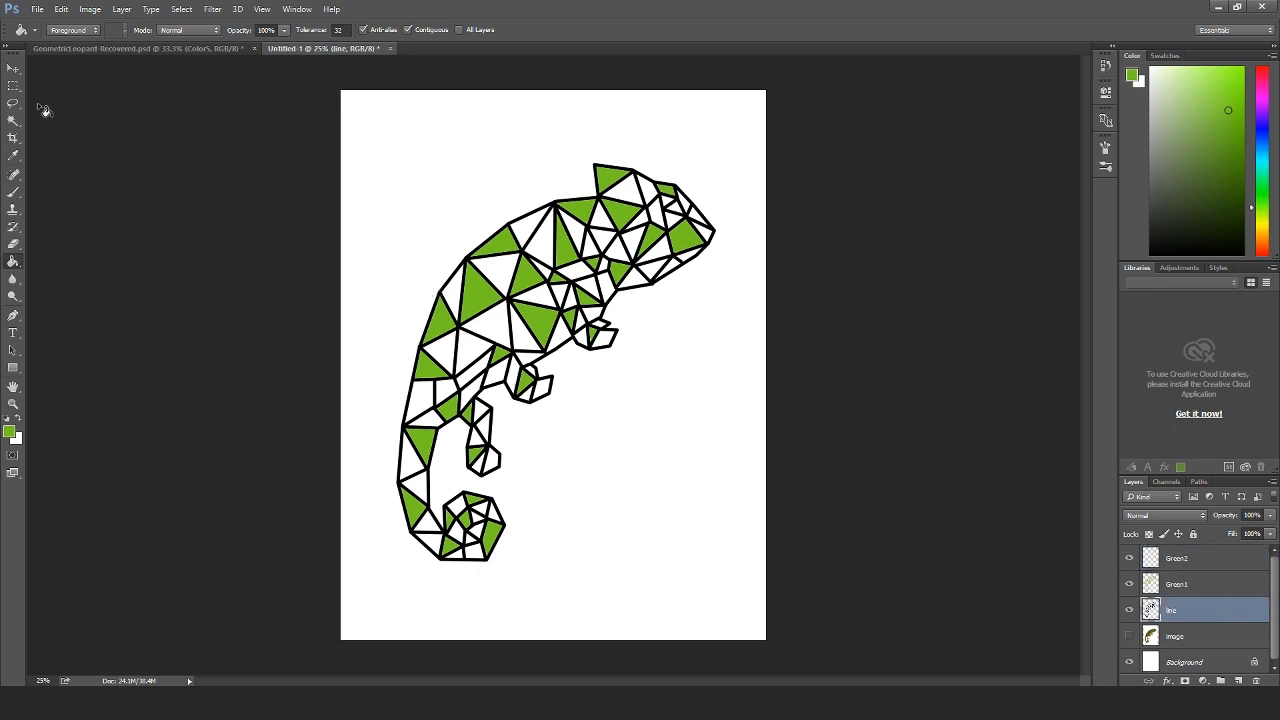
left_click(12, 121)
left_click(633, 197)
left_click(602, 217, "shift")
left_click(532, 226, "shift")
left_click(496, 270, "shift")
left_click(442, 351, "shift")
left_click(419, 408, "shift")
left_click(409, 455, "shift")
left_click(432, 542, "shift")
left_click(473, 550, "shift")
left_click(480, 508, "shift")
left_click(656, 212, "shift")
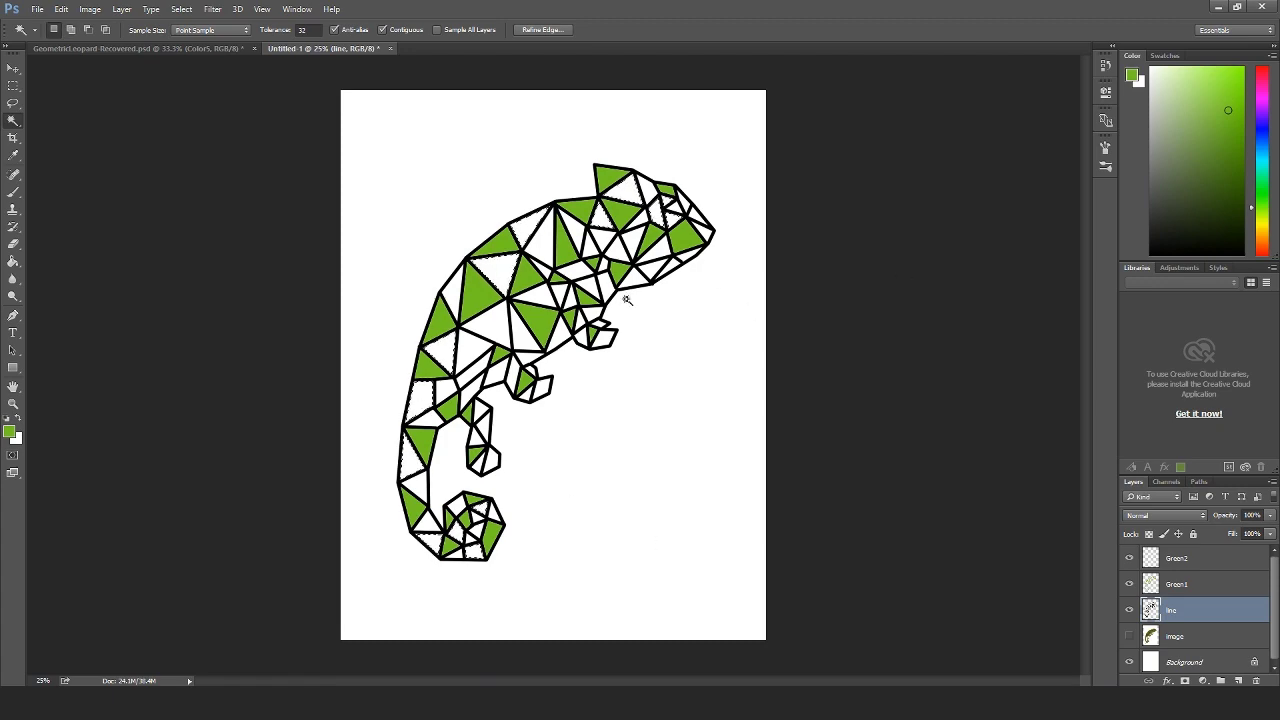
- Extend the selection with unfilled facets on the belly, both legs and the feet
left_click(558, 292, "shift")
left_click(497, 370, "shift")
left_click(481, 410, "shift")
left_click(530, 372, "shift")
left_click(602, 337, "shift")
left_click(575, 270, "shift")
- Set the foreground colour to a dark green and fill the selected facets on the Green2 layer
left_click(9, 431)
left_click(637, 287)
left_click(775, 174)
left_click(1200, 558)
key("g")
left_click(602, 337)
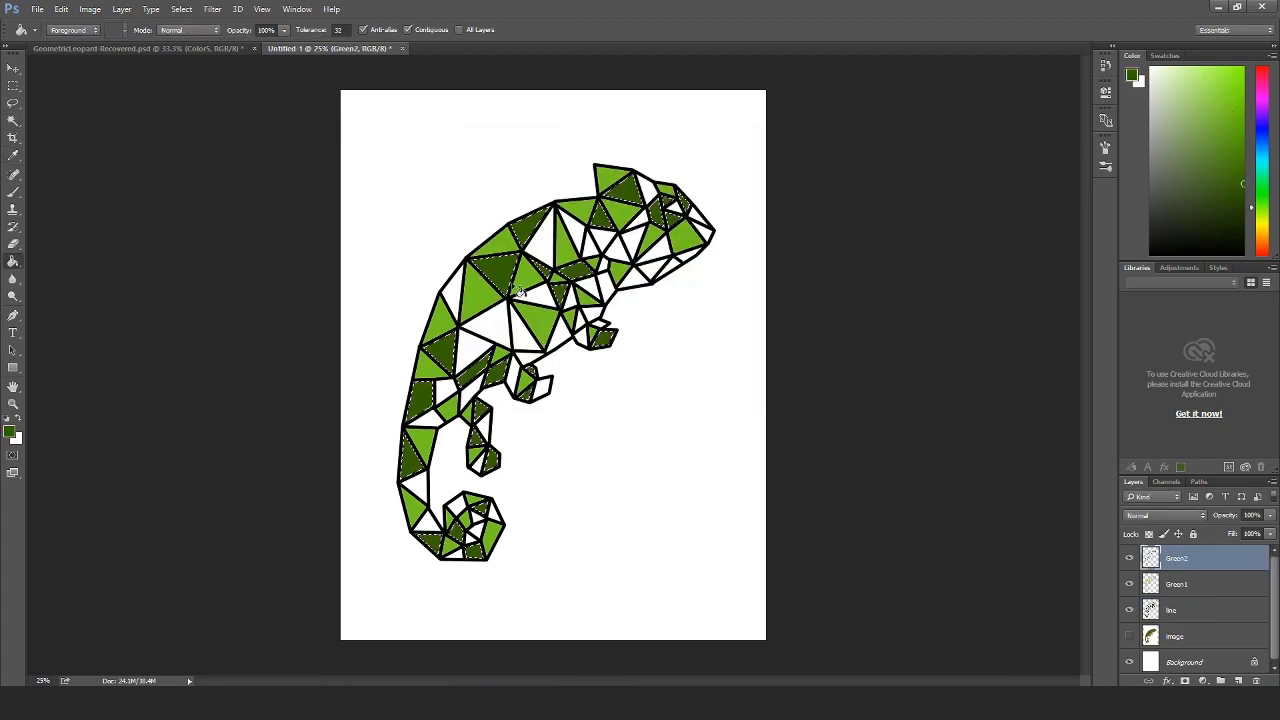
- Undo the dark green fill, return to the line layer's selection and refill the facets on Green2 with more head facets included
key("ctrl+z")
key("alt+bracketleft")
key("alt+bracketleft")
key("w")
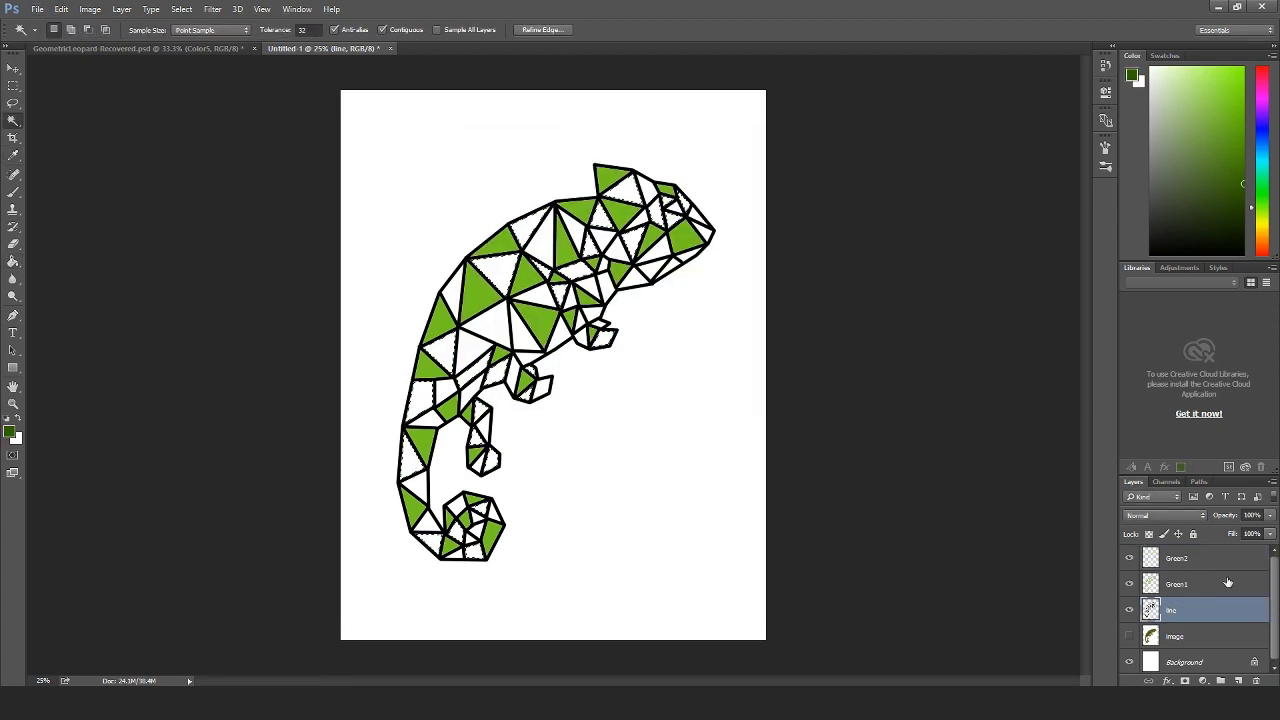
key("alt+BackSpace")
- Select the large mid-body facet and the small shoulder facet, and fill them with dark green on the Green2 layer
left_click(1200, 610)
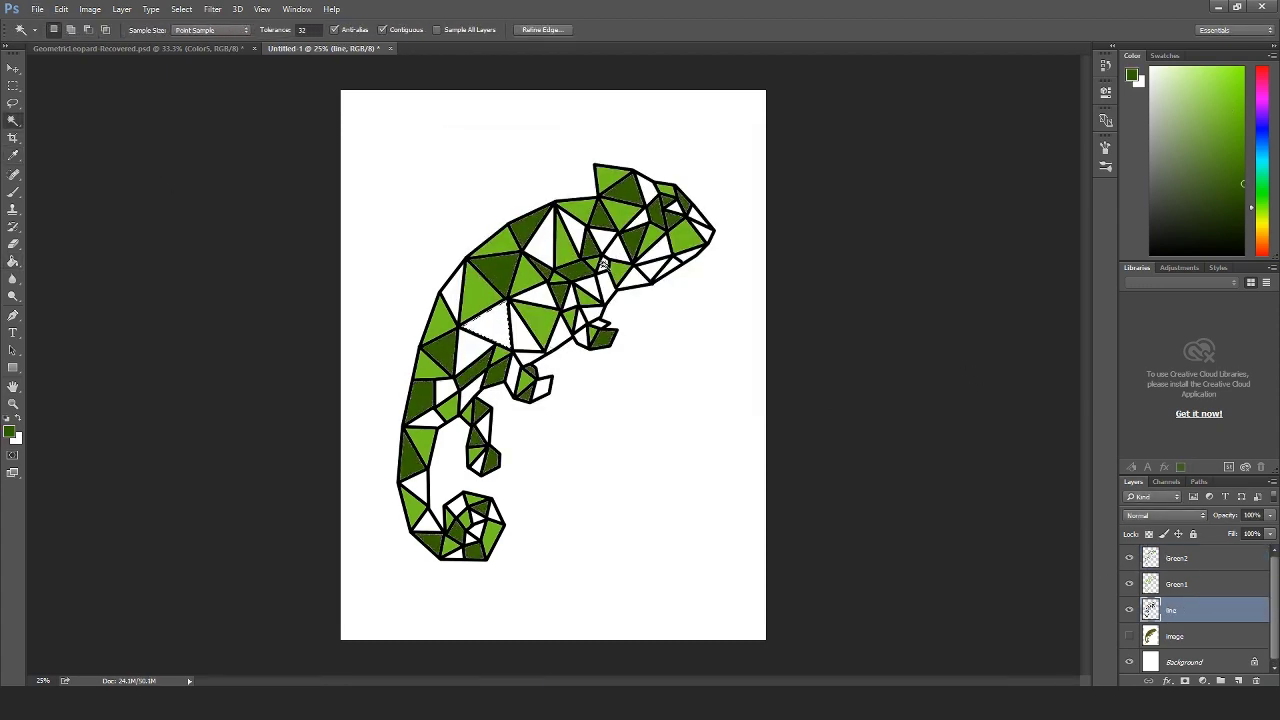
left_click(1200, 558)
key("g")
key("alt+BackSpace")
- Delete the bright green fill from the front leg facet and the throat facet on the Green1 layer
left_click(1200, 584)
key("w")
left_click(590, 298)
key("Delete")
key("ctrl+d")
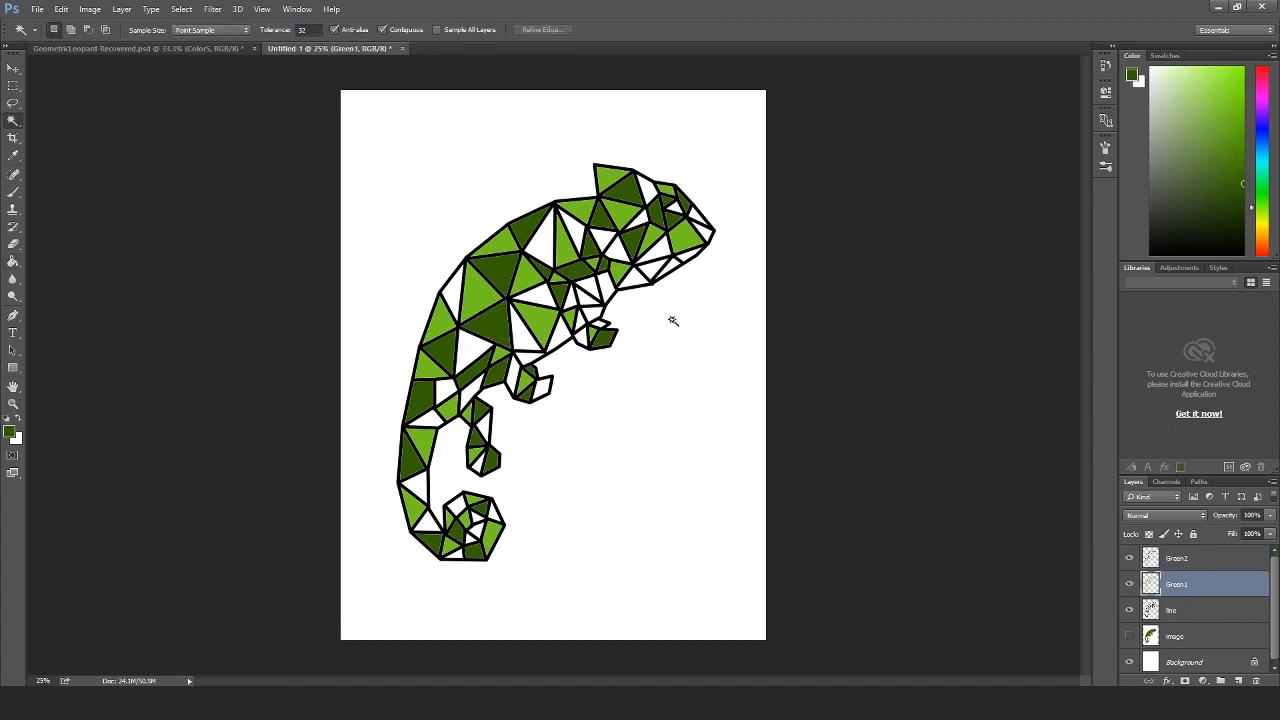
left_click(621, 273)
key("Delete")
key("ctrl+d")
- Sample the body's bright green and lighten it as the foreground colour
left_click(1200, 610)
left_click(13, 261)
left_click(535, 325, "alt")
left_click(1200, 584)
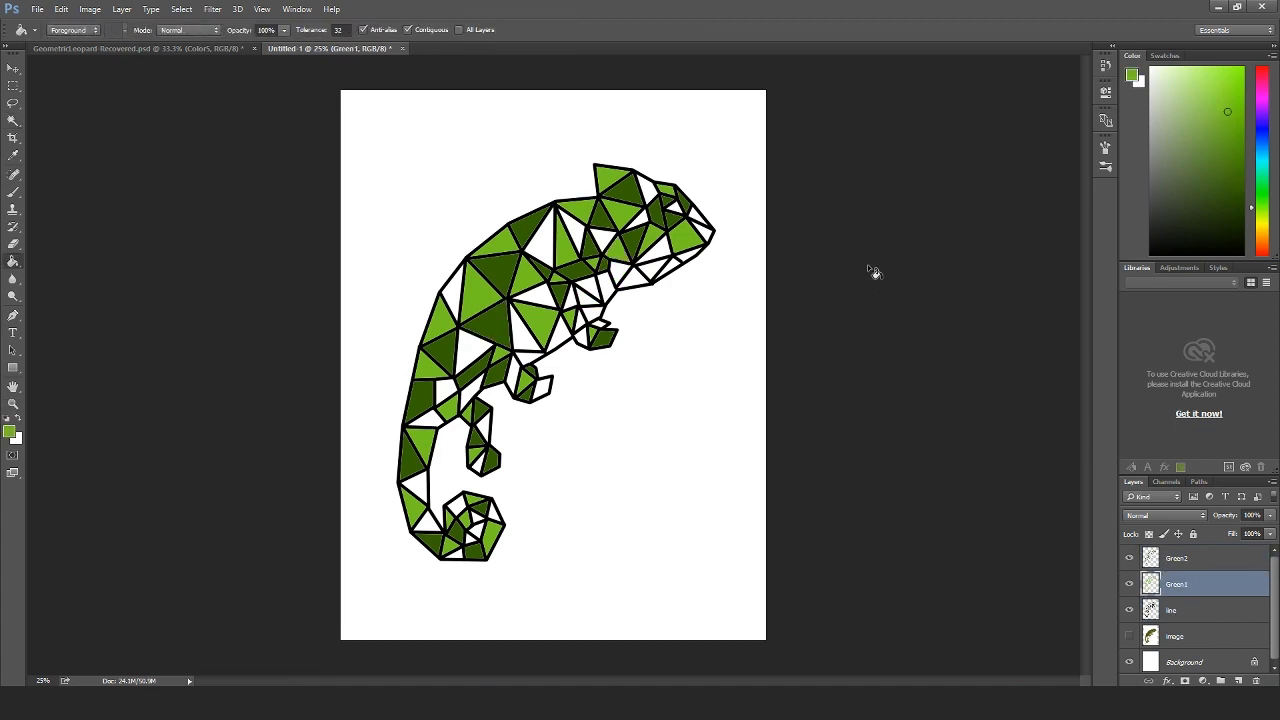
key("alt+bracketleft")
key("alt+bracketright")
key("alt+bracketright")
key("alt+bracketleft")
left_click(1175, 610)
key("w")
- Create a new layer above Green2 and name it Green3
left_click(1238, 680)
double_click(1177, 558)
type("Green3")
key("Return")
- Select a third set of unfilled facets on the head, back, body and legs with the Magic Wand on the line layer
left_click(1190, 636)
left_click(700, 228)
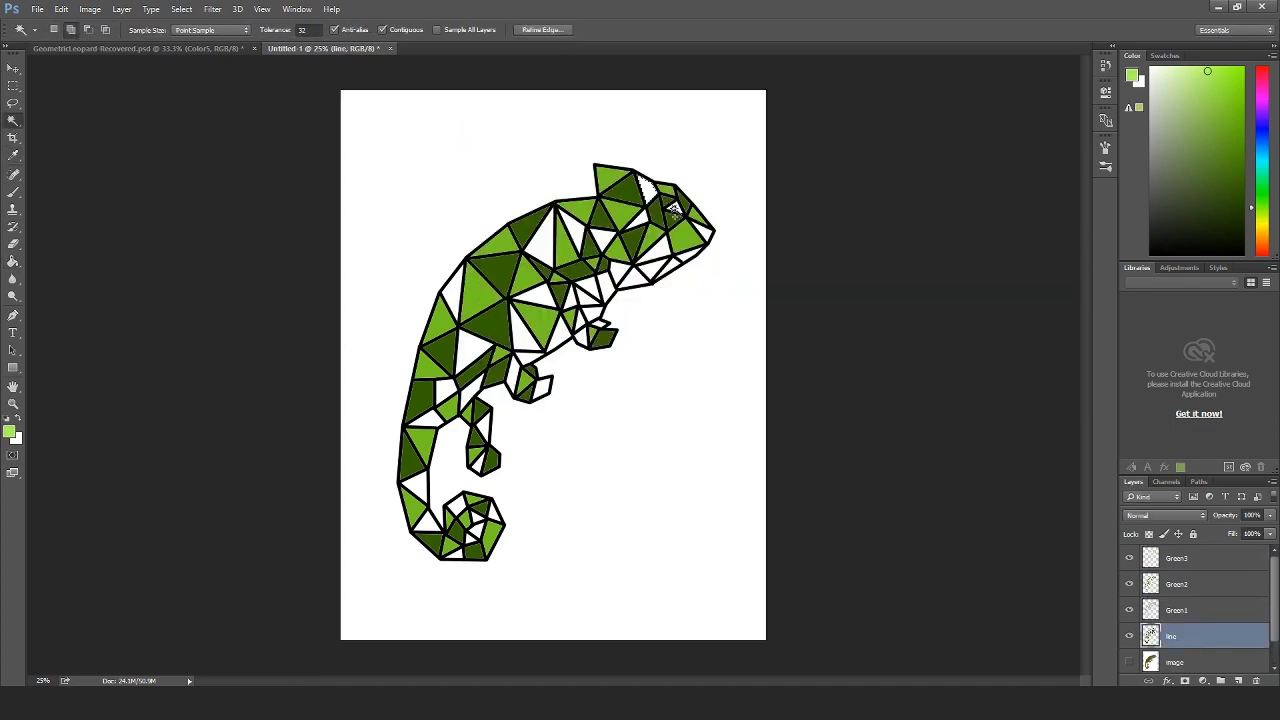
left_click(457, 285, "shift")
left_click(470, 350, "shift")
left_click(574, 230, "shift")
left_click(543, 388, "shift")
left_click(655, 248, "shift")
left_click(521, 334, "shift")
left_click(542, 240, "shift")
left_click(484, 425, "shift")
- Fill the selected facets with light green on the Green3 layer and deselect them
left_click(1180, 558)
key("g")
left_click(655, 248)
key("ctrl+d")
- Create a new layer above Green3 and name it Yellow1
left_click(1238, 680)
double_click(1177, 558)
type("Yellow1")
key("Return")
- Delete the green fill from the facets at the base of the tail
key("alt+bracketleft")
key("alt+bracketleft")
key("alt+bracketleft")
key("w")
left_click(430, 450)
key("ctrl+d")
key("alt+bracketright")
key("alt+bracketright")
left_click(426, 419)
key("Delete")
- Delete the dark green fill from the top facet of the hanging hind leg on the Green2 layer
key("alt+bracketleft")
key("alt+bracketleft")
key("alt+bracketright")
left_click(480, 411)
key("Delete")
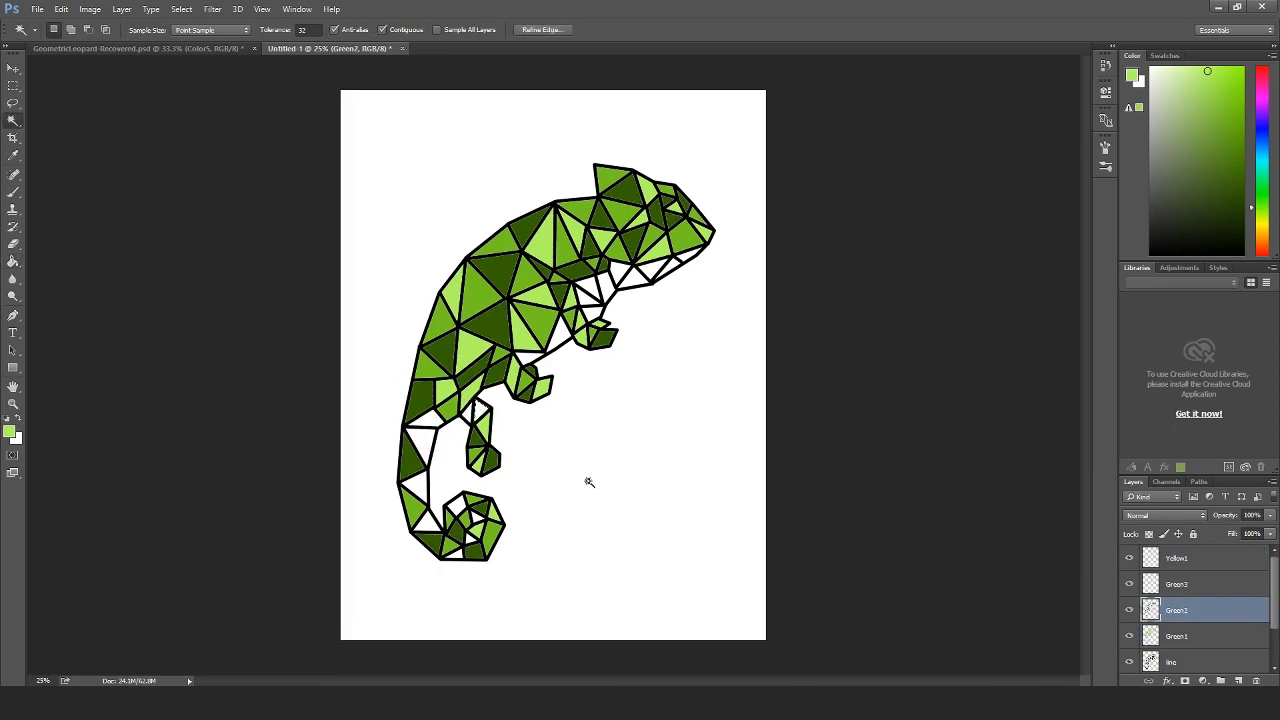
- Delete the bright green fill from the outer facet of the tail coil on the Green1 layer
key("alt+bracketright")
key("alt+bracketleft")
key("alt+bracketleft")
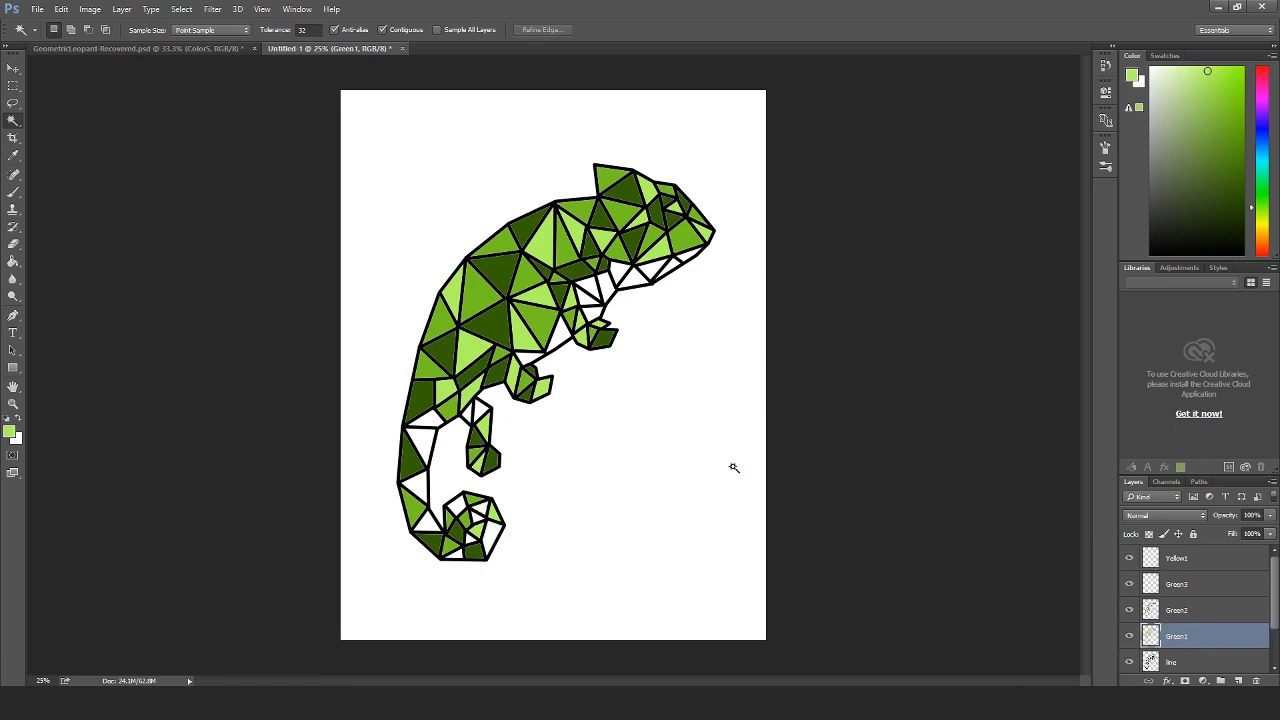
- Delete the light green fill from the eye facet on the Green3 layer
key("alt+bracketright")
key("alt+bracketright")
key("alt+bracketright")
key("alt+bracketleft")
left_click(676, 208)
key("alt+bracketleft")
key("alt+bracketright")
- Set the foreground colour to a bright yellow
left_click(13, 261)
left_click(9, 431)
left_click(652, 320)
left_click(597, 187)
left_click(774, 174)
- Fill the alternating white facets of the eye, jaw, chest, hind leg and tail with bright yellow on the Yellow1 layer, selecting them from the line layer
key("alt+bracketleft")
key("alt+bracketleft")
key("alt+bracketleft")
key("b")
key("w")
left_click(676, 208, "shift")
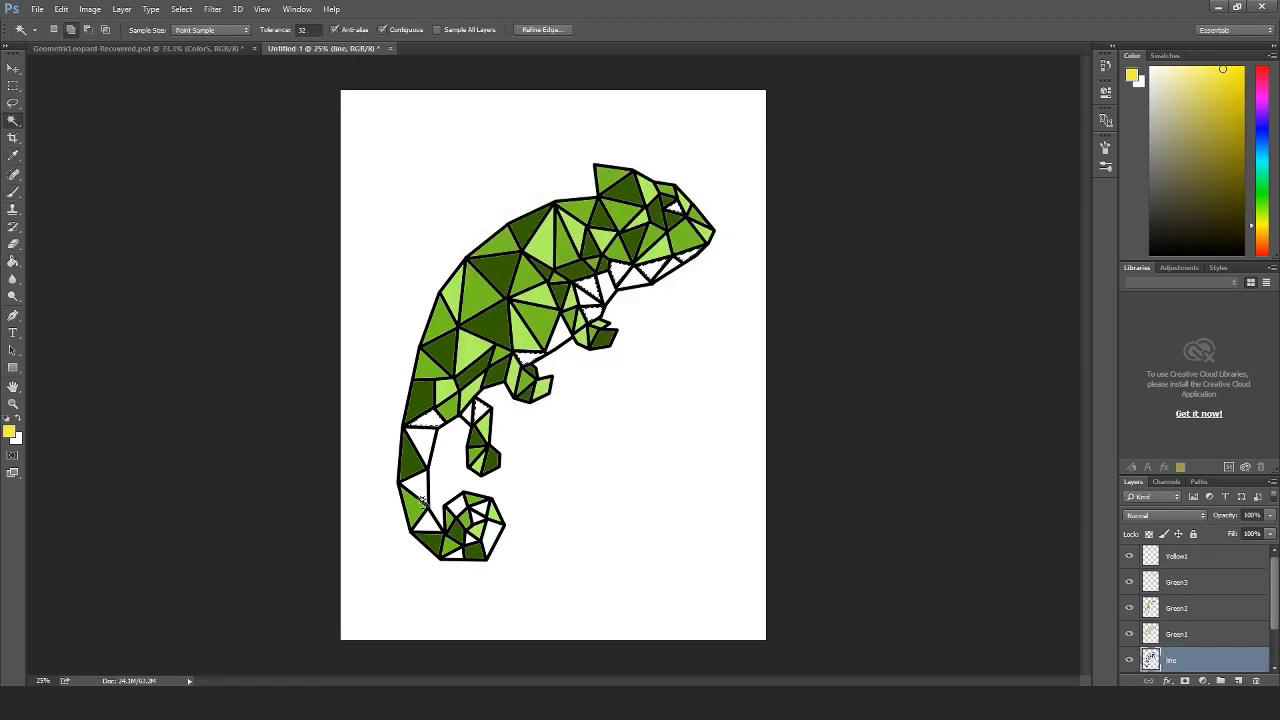
left_click(1176, 556)
key("g")
left_click(676, 208)
- Fill the remaining white facets along the jaw, belly, hind leg and tail with a darker yellow on the Yellow2 layer, selecting them from the line layer
key("w")
left_click(1176, 660)
left_click(668, 268)
left_click(636, 279, "shift")
left_click(604, 288, "shift")
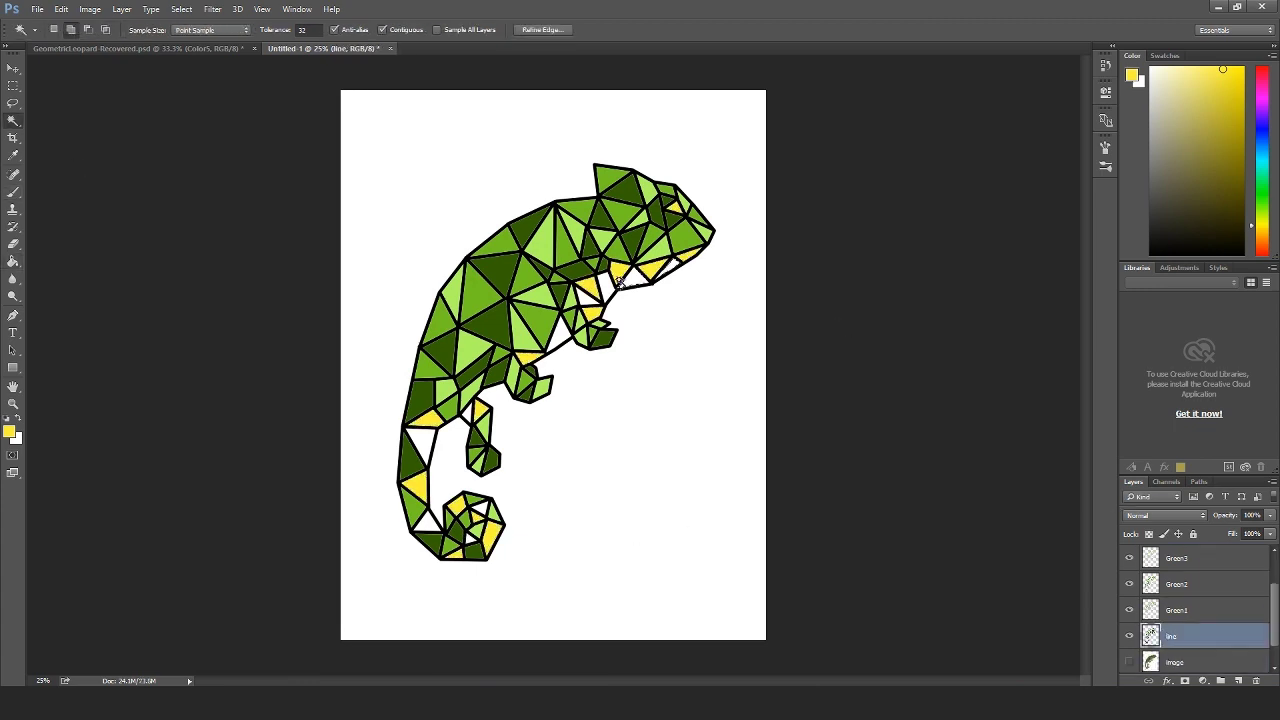
left_click(589, 297, "shift")
left_click(9, 431)
left_click(627, 202)
left_click(774, 174)
key("alt+bracketright")
key("alt+bracketright")
key("alt+bracketright")
key("alt+bracketright")
key("alt+bracketright")
key("g")
left_click(604, 288)
key("ctrl+d")
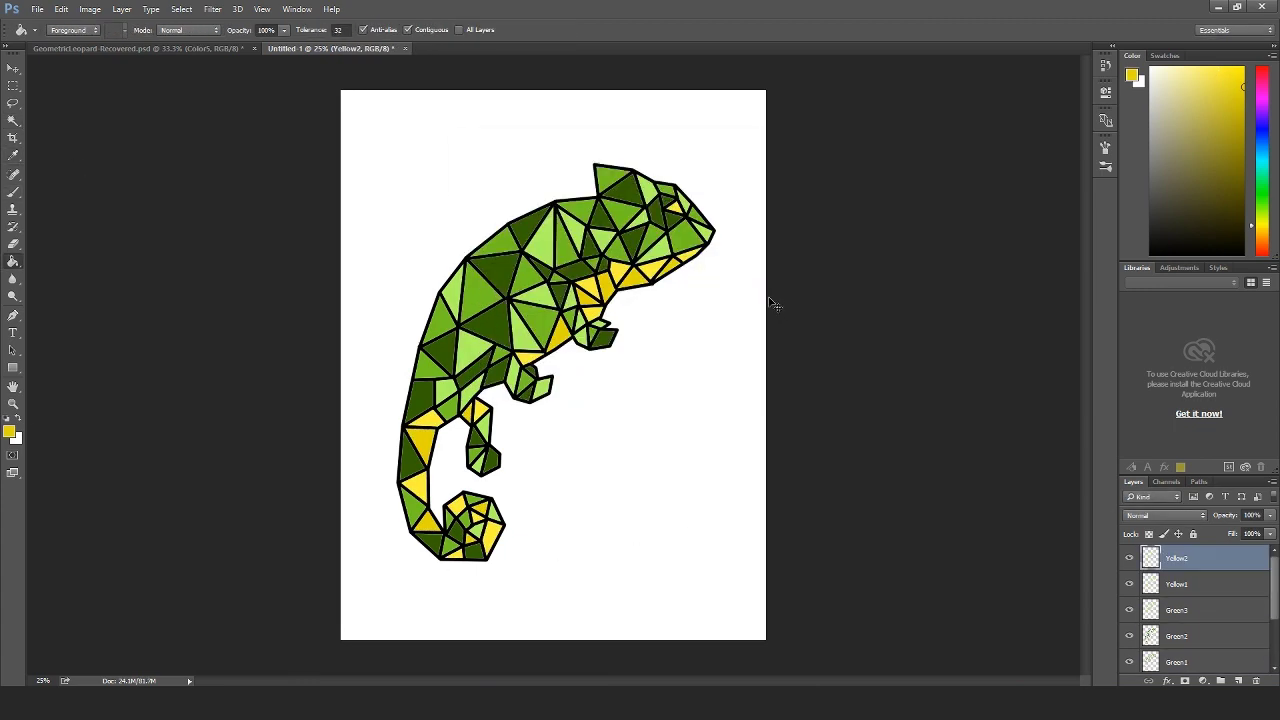
- Recolour the Yellow2 layer to orange with Hue/Saturation, using Colorize with Hue 45, Saturation 100 and Lightness -13
key("ctrl+u")
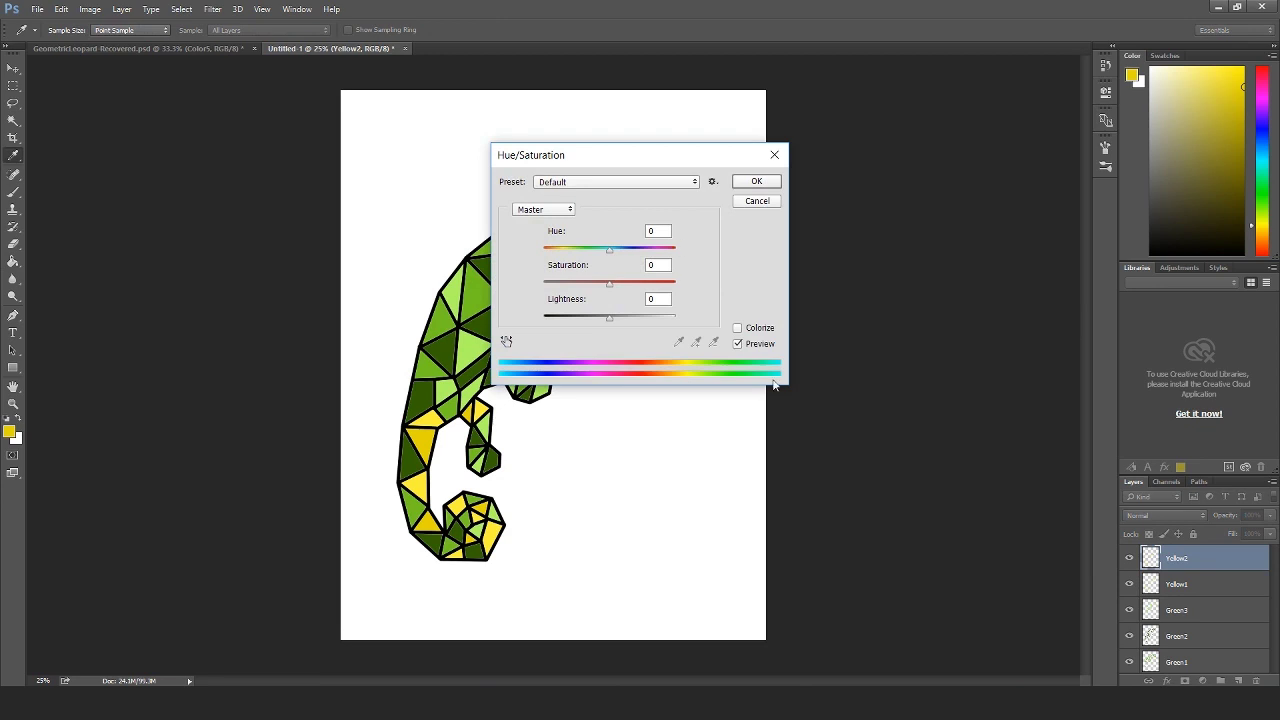
left_click_drag(669, 160, 959, 101)
left_click(1027, 270)
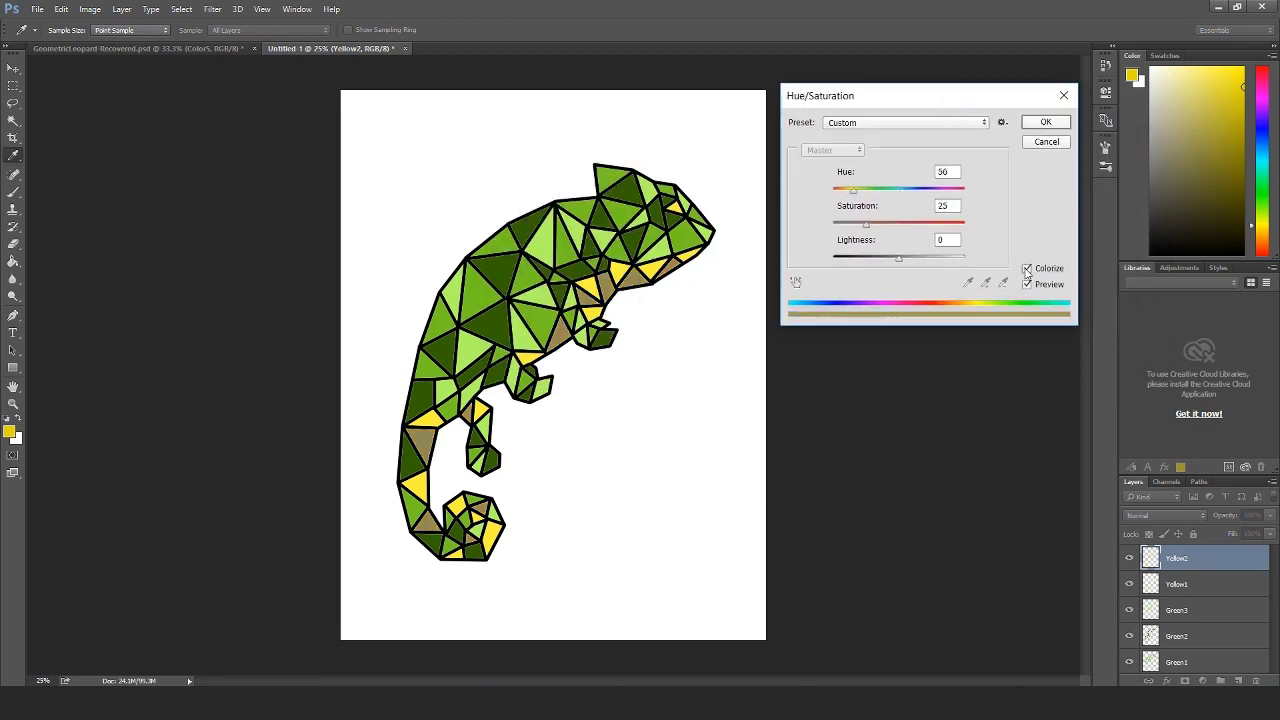
left_click_drag(870, 229, 988, 229)
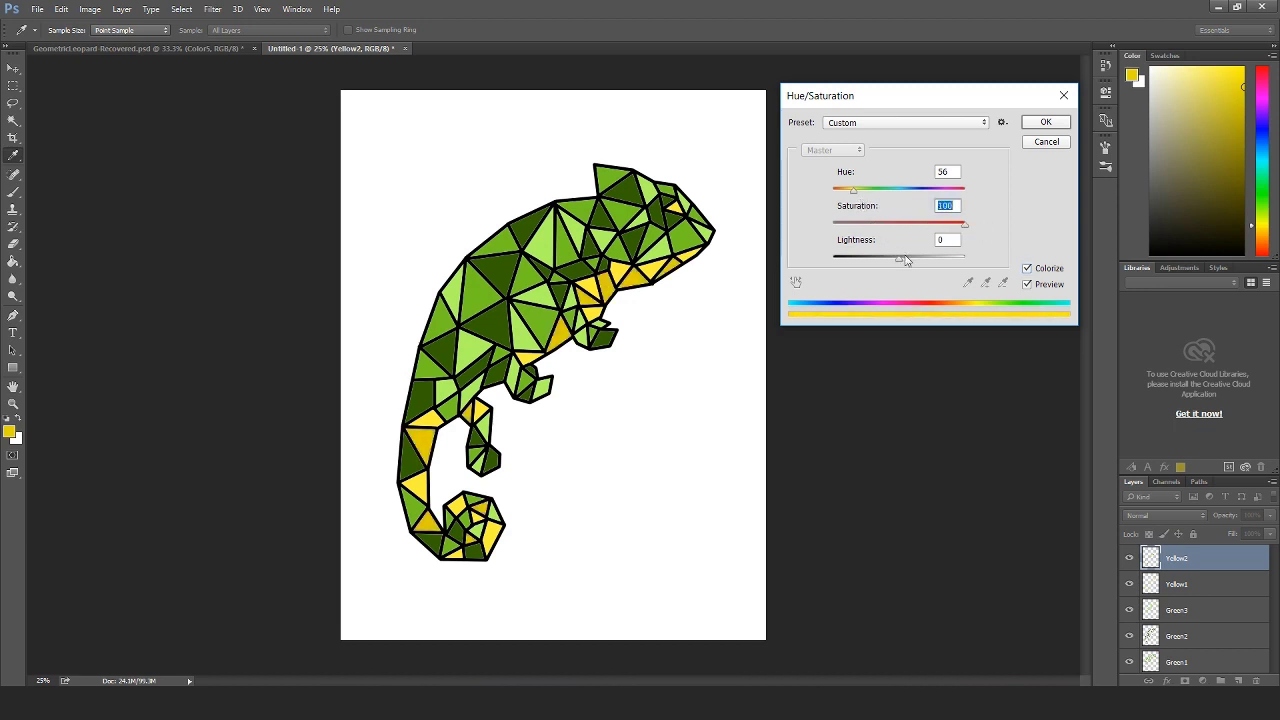
left_click_drag(898, 259, 889, 260)
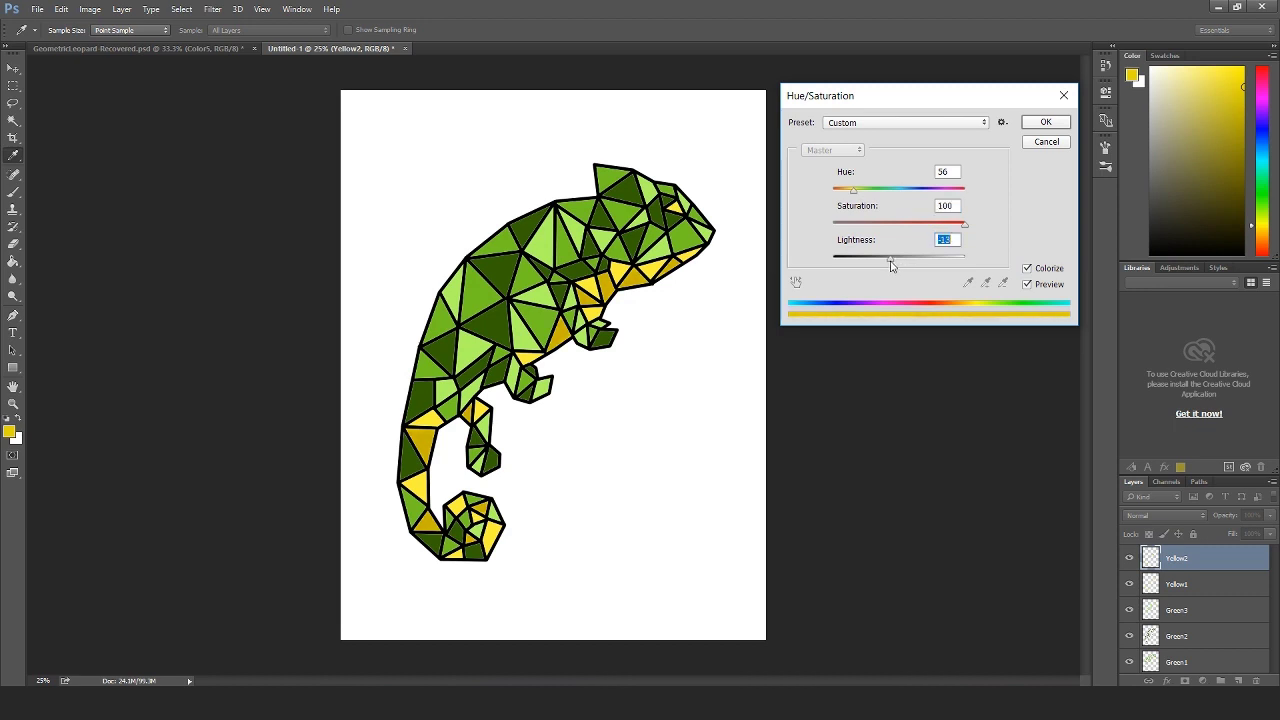
left_click(854, 195)
left_click_drag(854, 196, 851, 197)
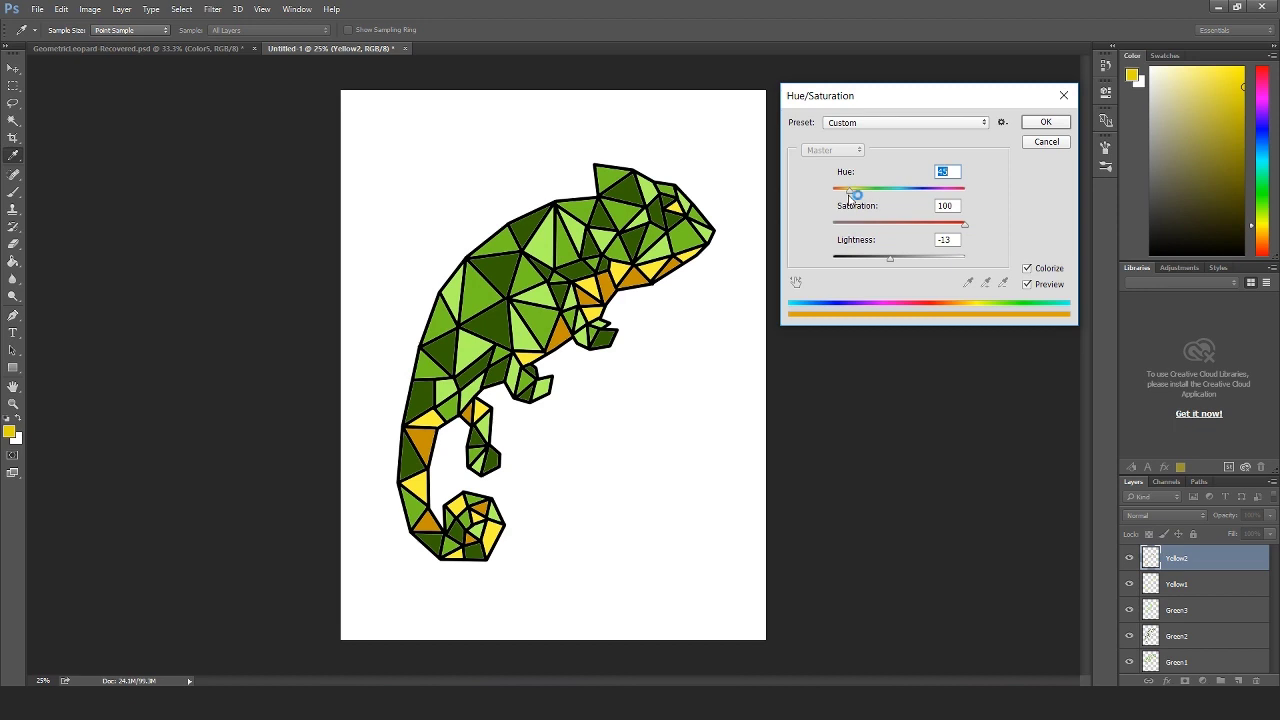
left_click(1045, 122)
- Fill the Background layer with a very dark green, starting from the dark green of a body facet and shifting its hue towards blue-green
key("g")
scroll(1200, 610, "down", 3)
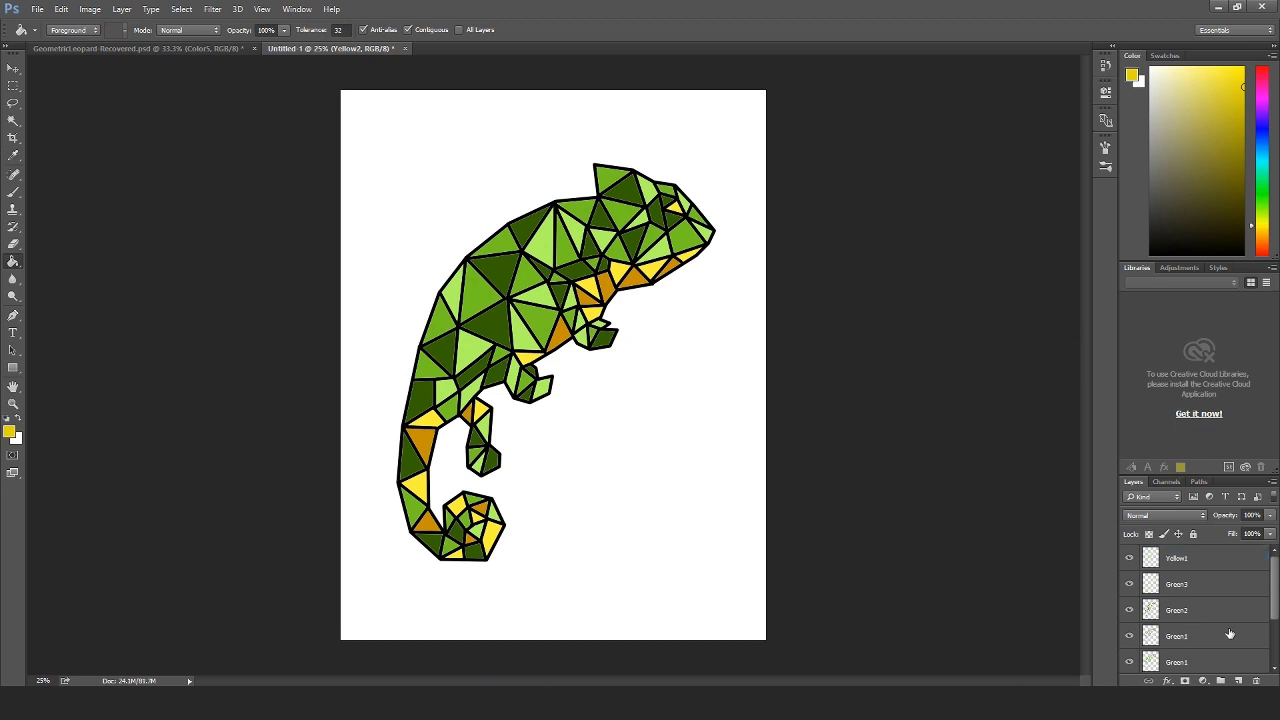
left_click(1190, 659)
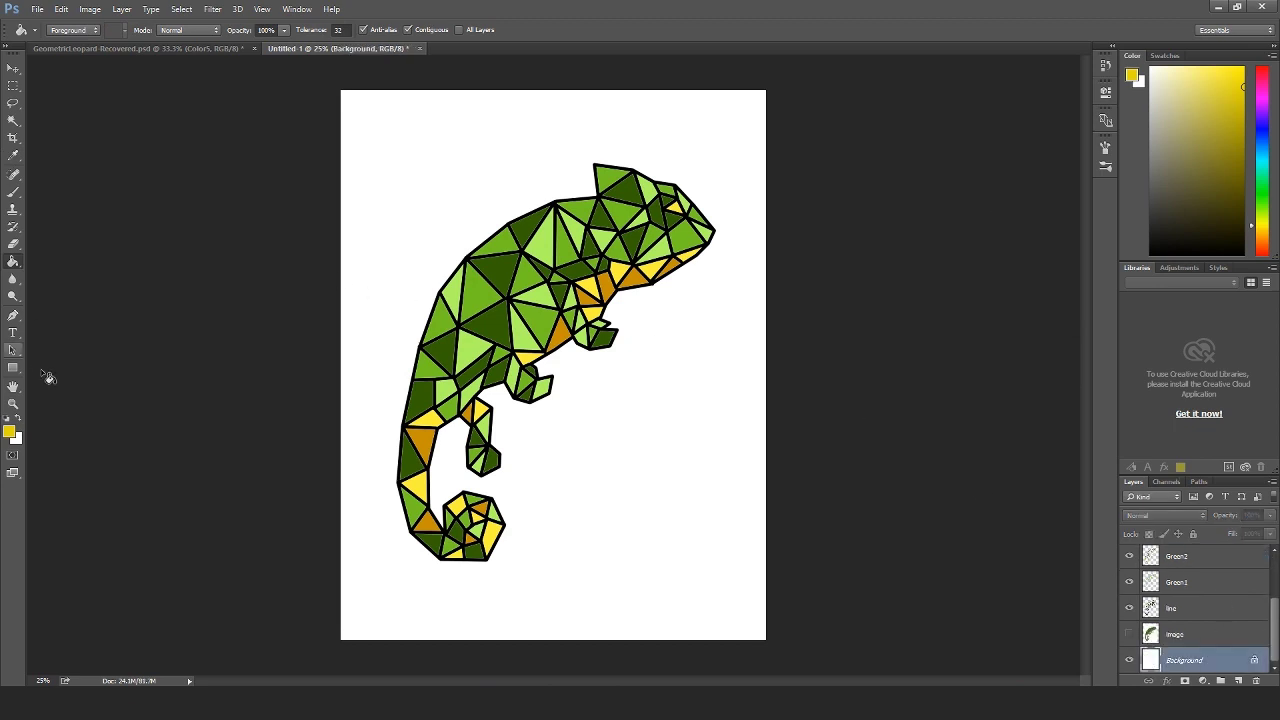
left_click(445, 340, "alt")
left_click(10, 432)
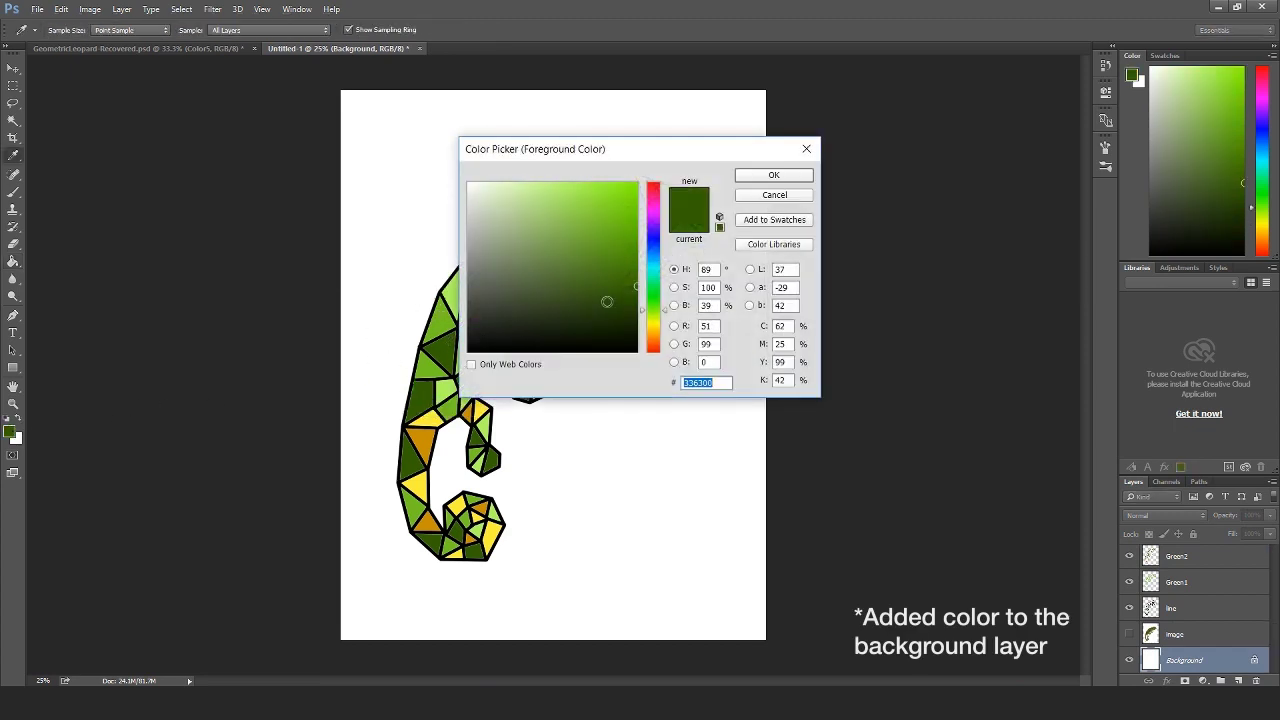
mouse_move(634, 290)
left_mouse_down()
mouse_move(649, 320)
mouse_move(648, 292)
left_mouse_up()
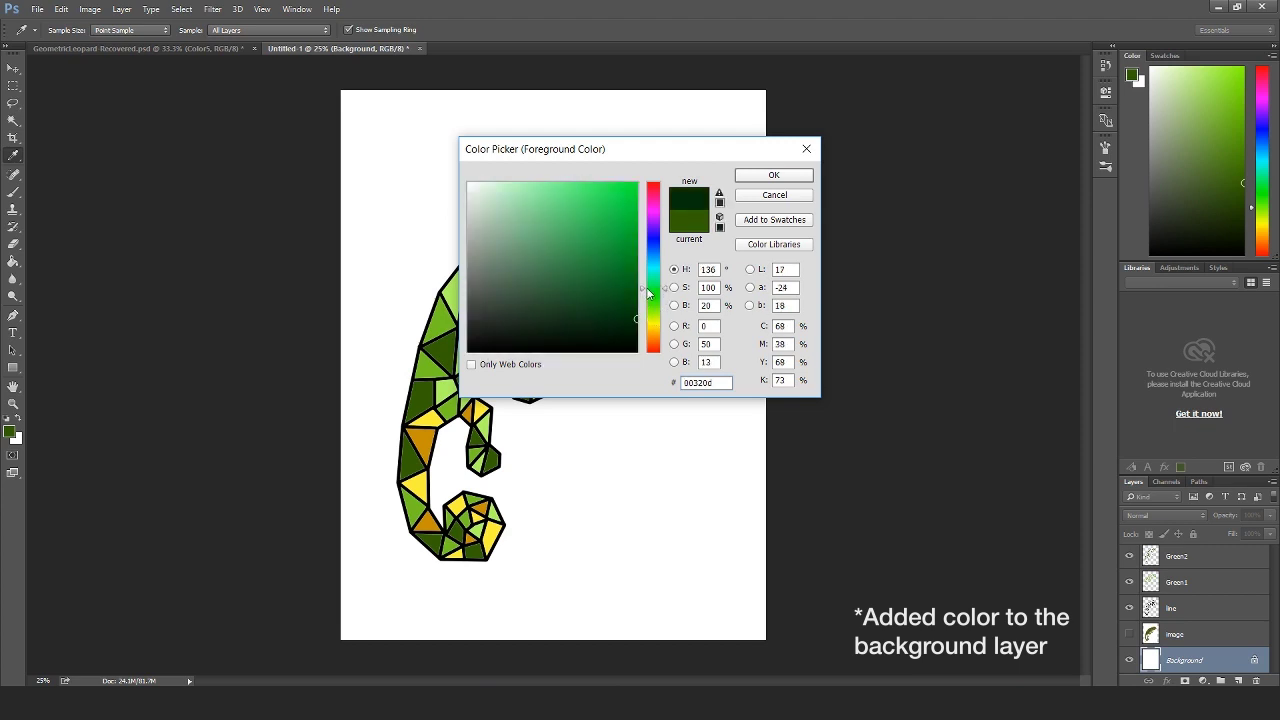
left_click(744, 181)
key("g")
left_click(676, 432)
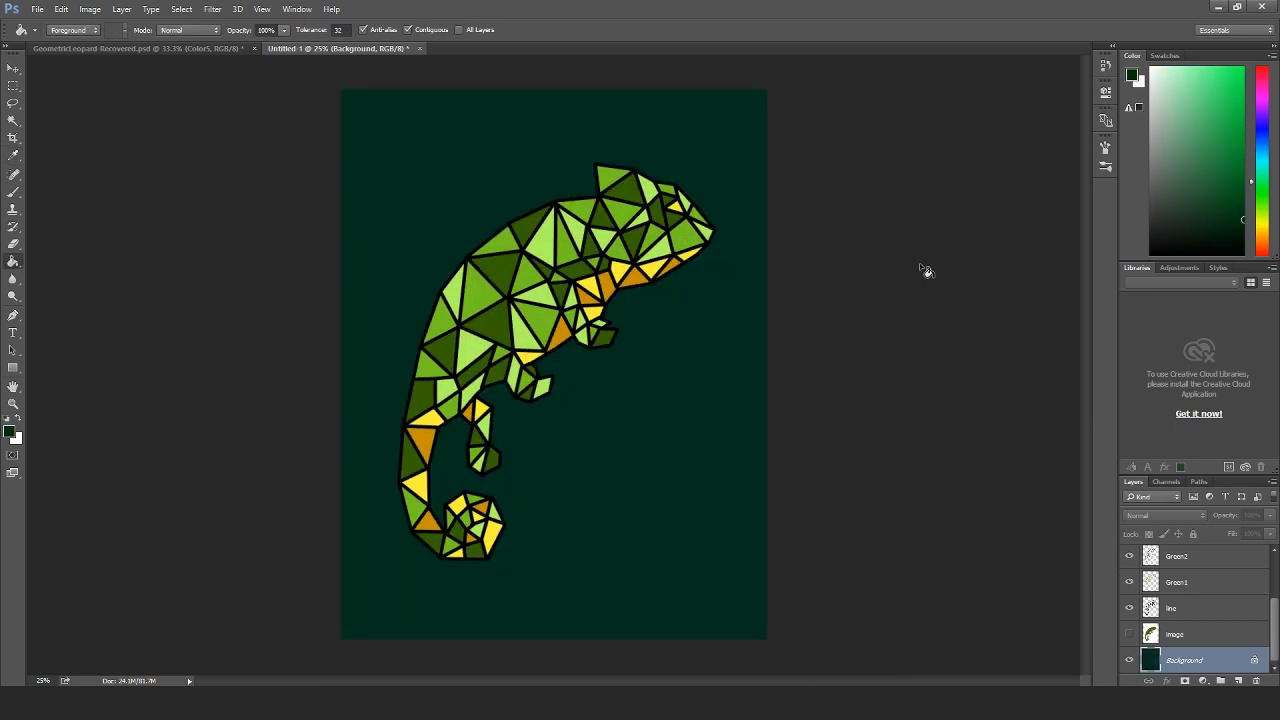